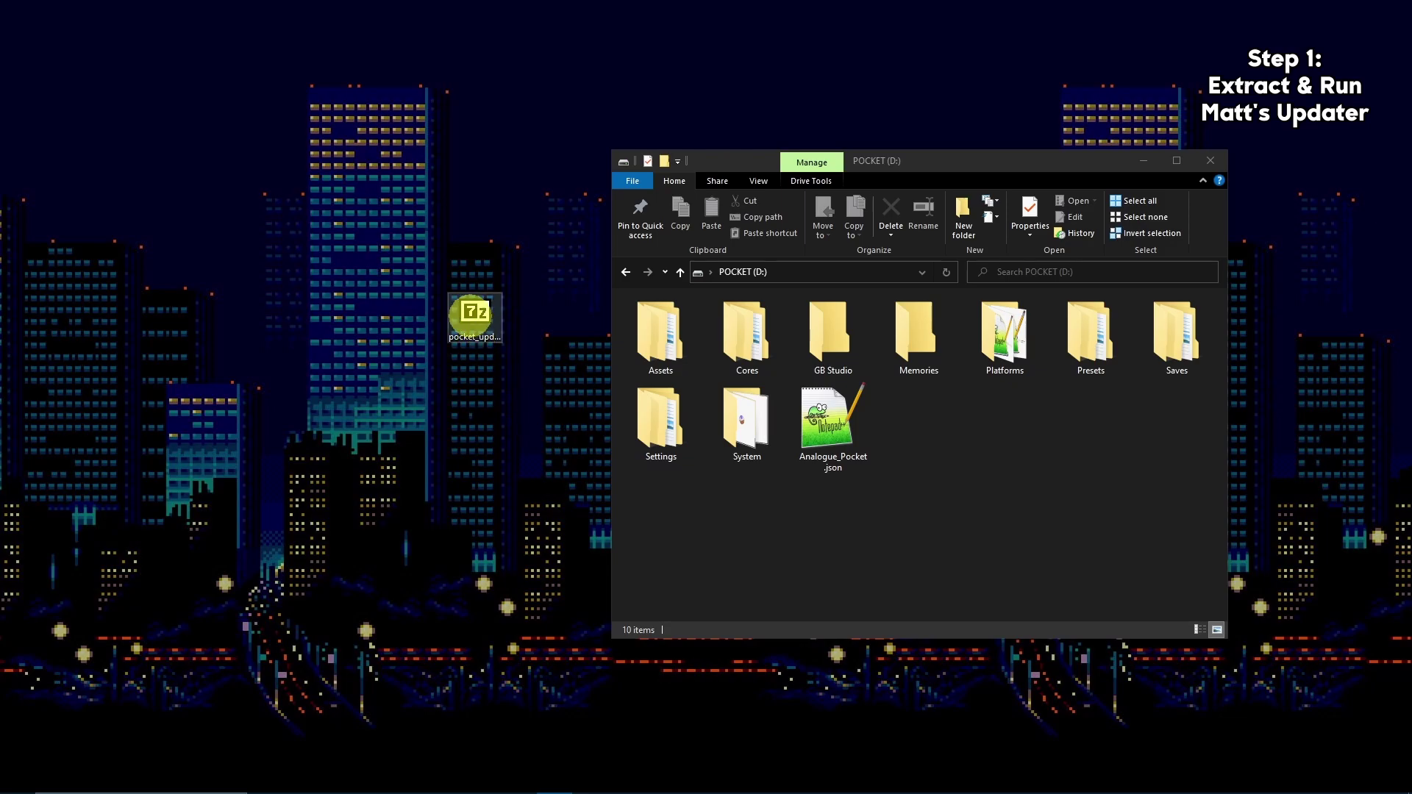
- Open pocket_updater_win.zip in 7-Zip and drop pocket_updater.exe onto the POCKET (D:) root
double_click(474, 313)
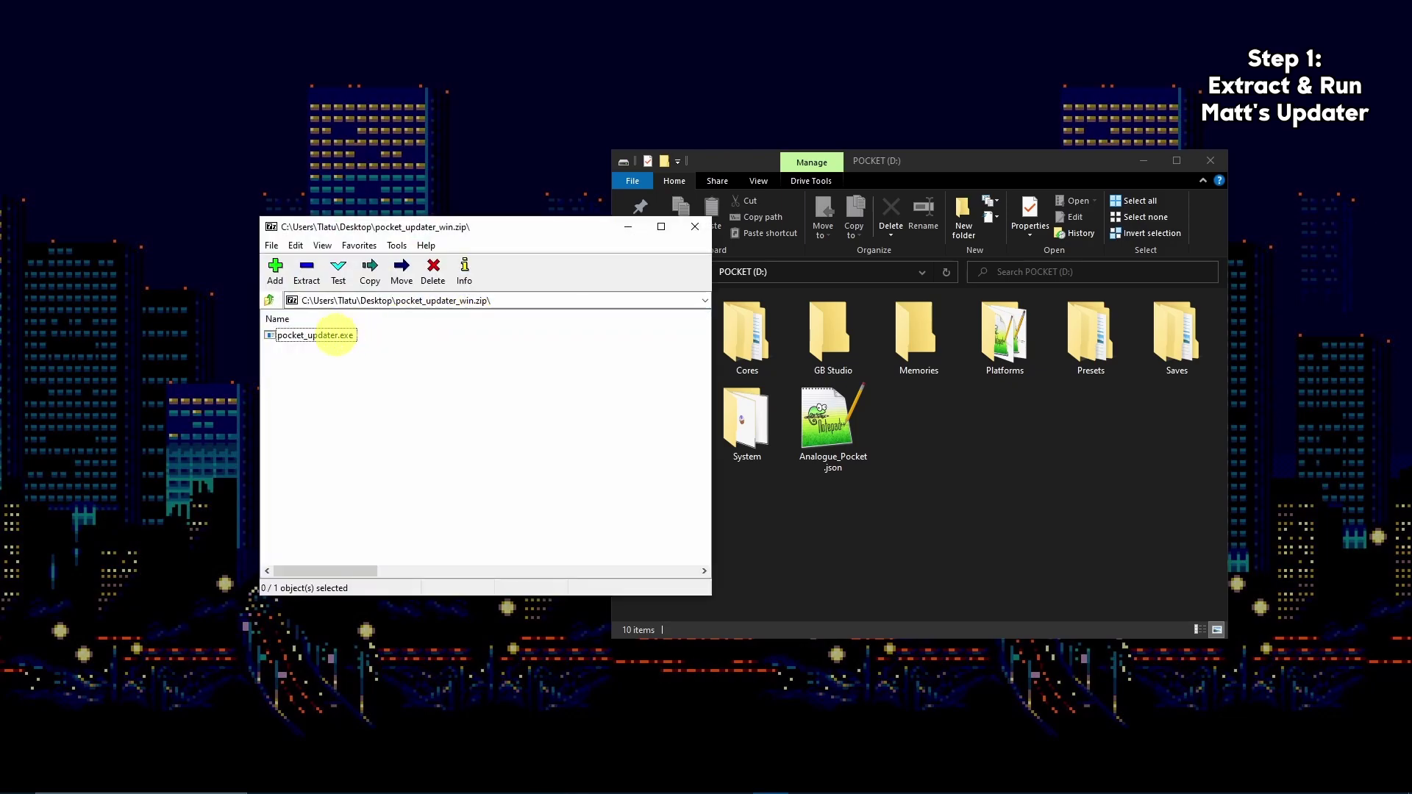
drag(335, 336, 1091, 506)
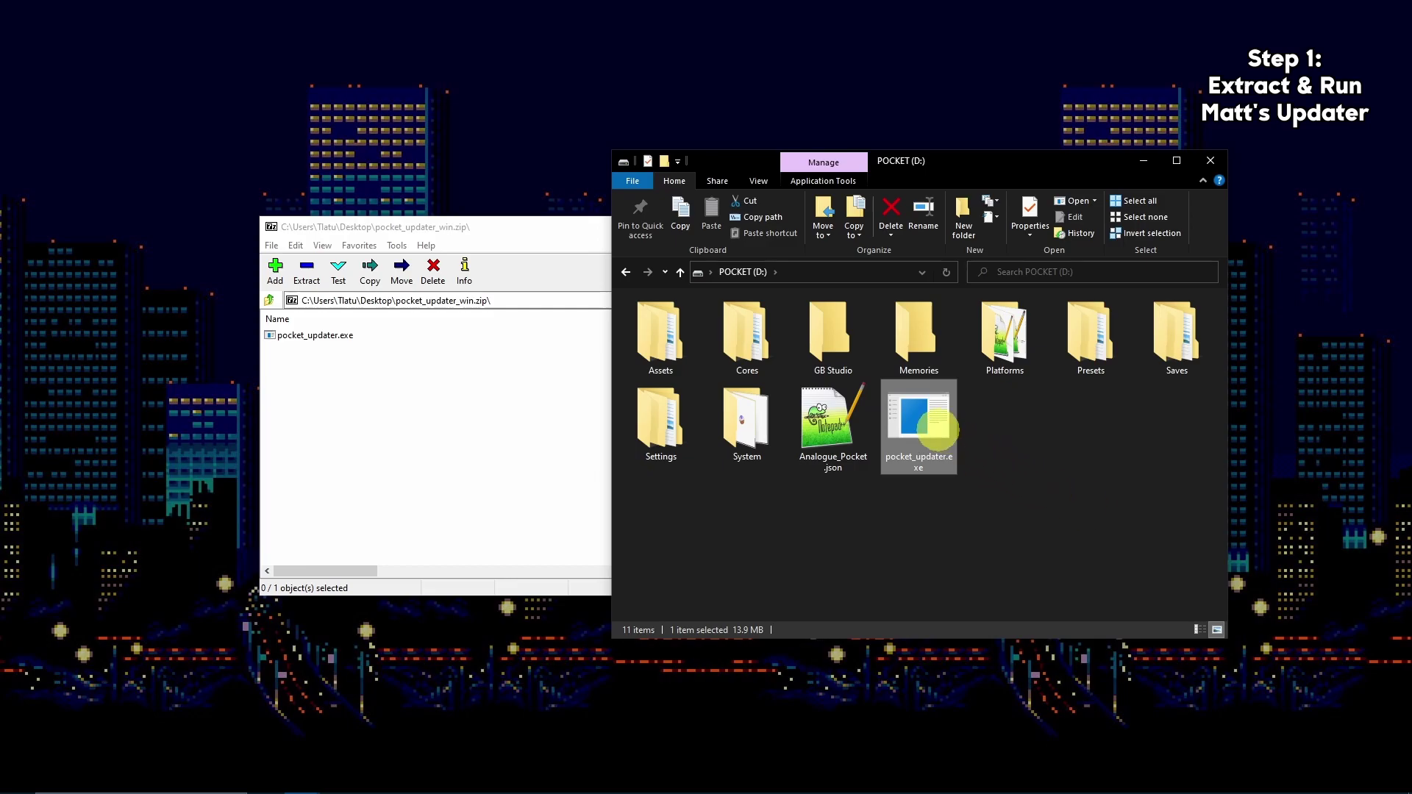
- Launch pocket_updater.exe, answer y to install new cores, and run Update All (option 0)
double_click(915, 419)
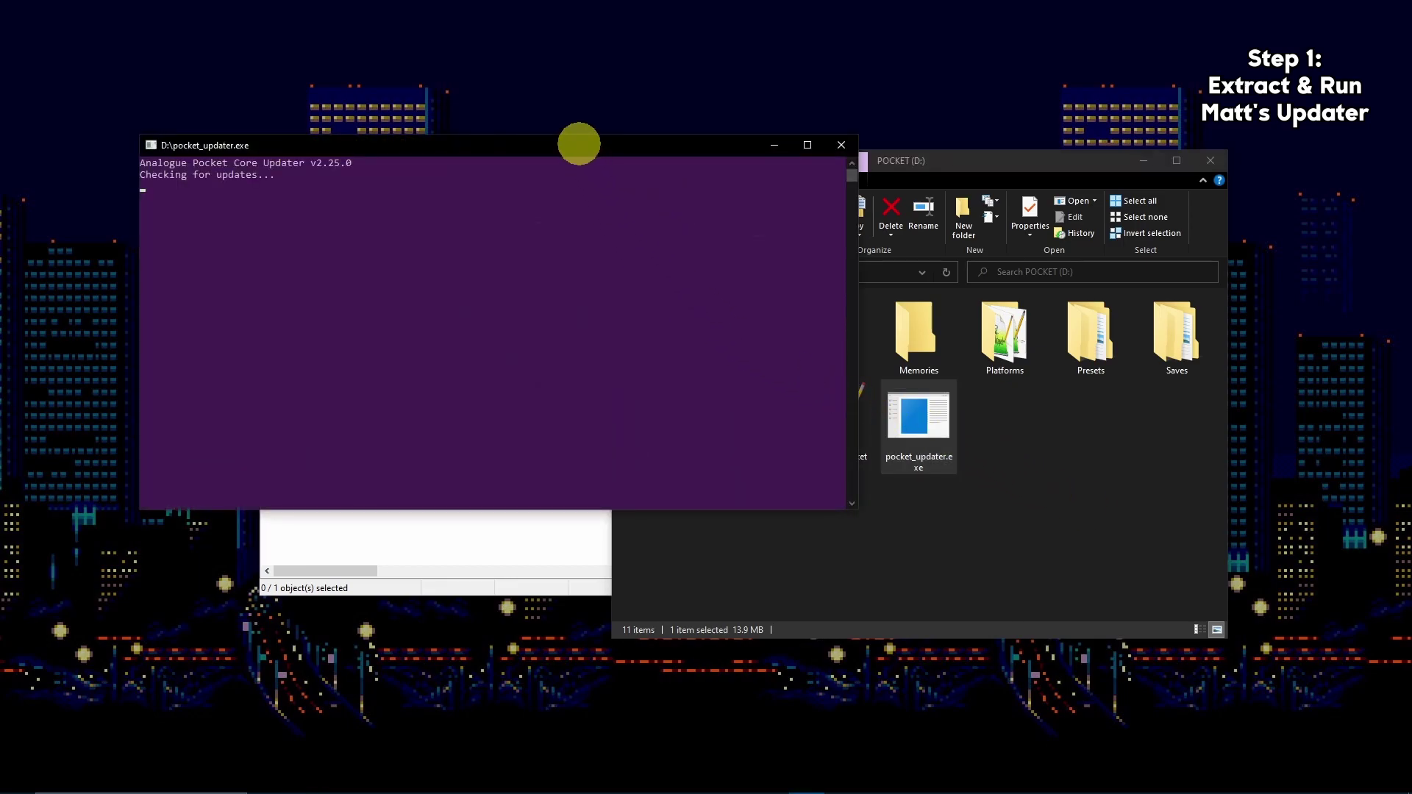
mouse_move(580, 144)
mouse_down()
mouse_move(704, 237)
mouse_move(716, 230)
mouse_up()
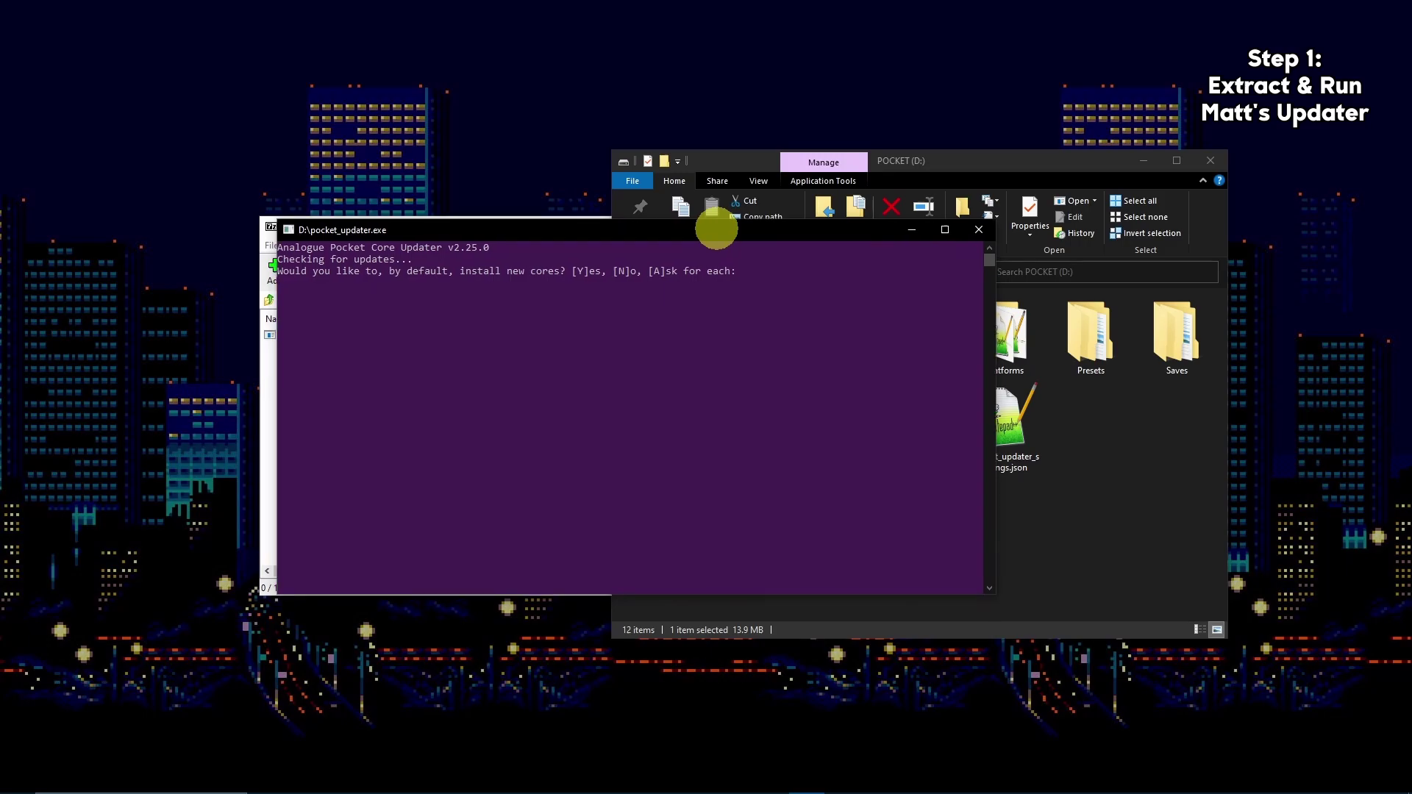
key(y)
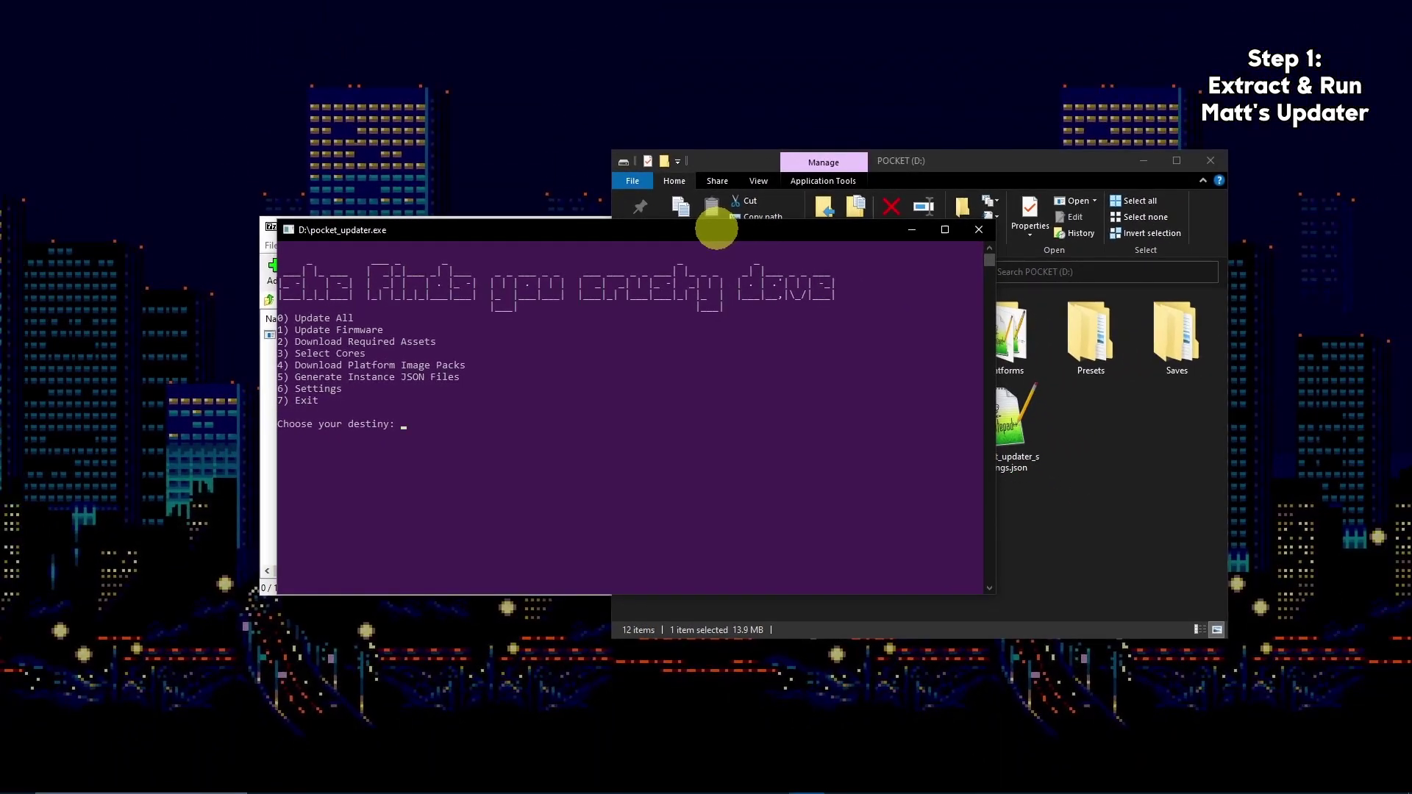
text(0)
key(Return)
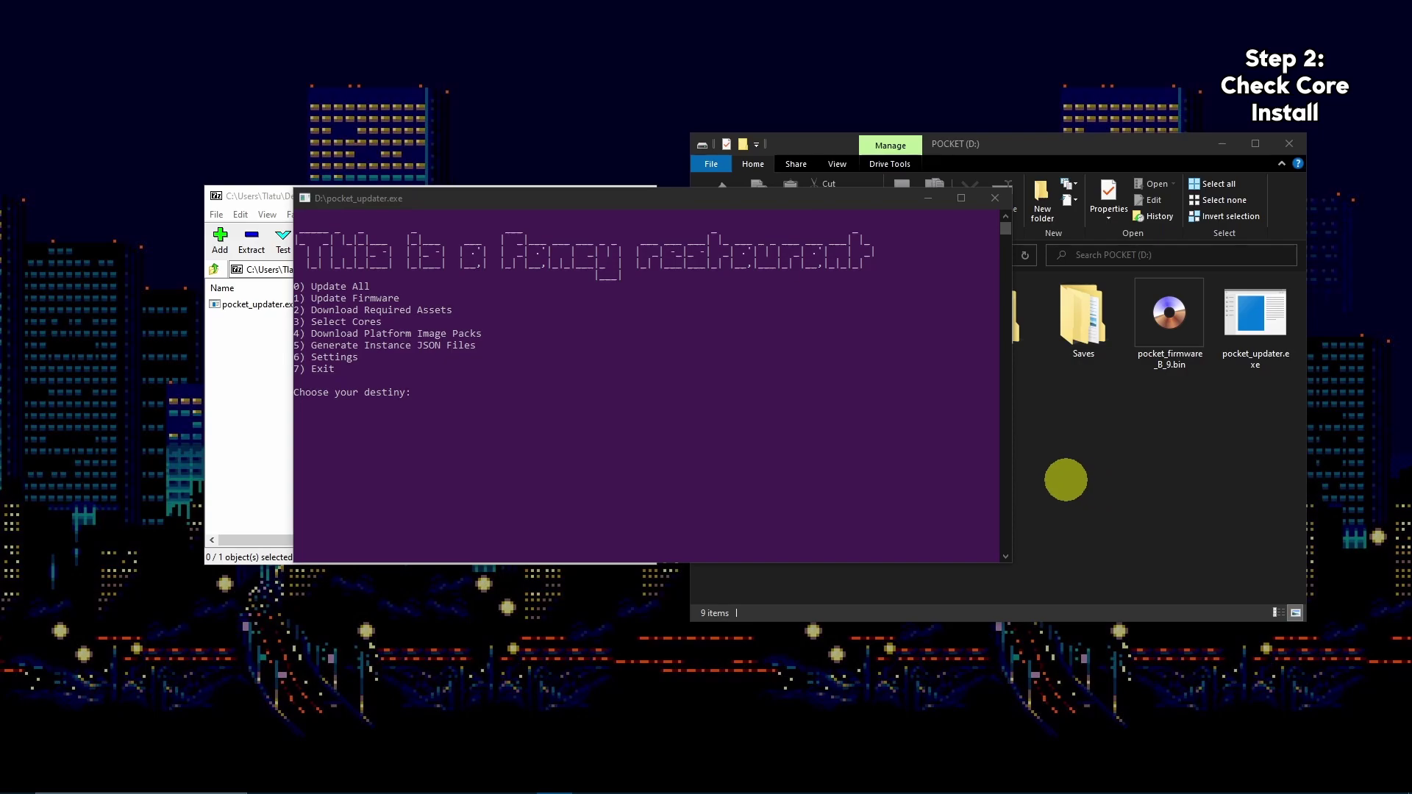
- Minimize the console and open Cores > Mazamars312.PC Engine CD to confirm the core
click(928, 199)
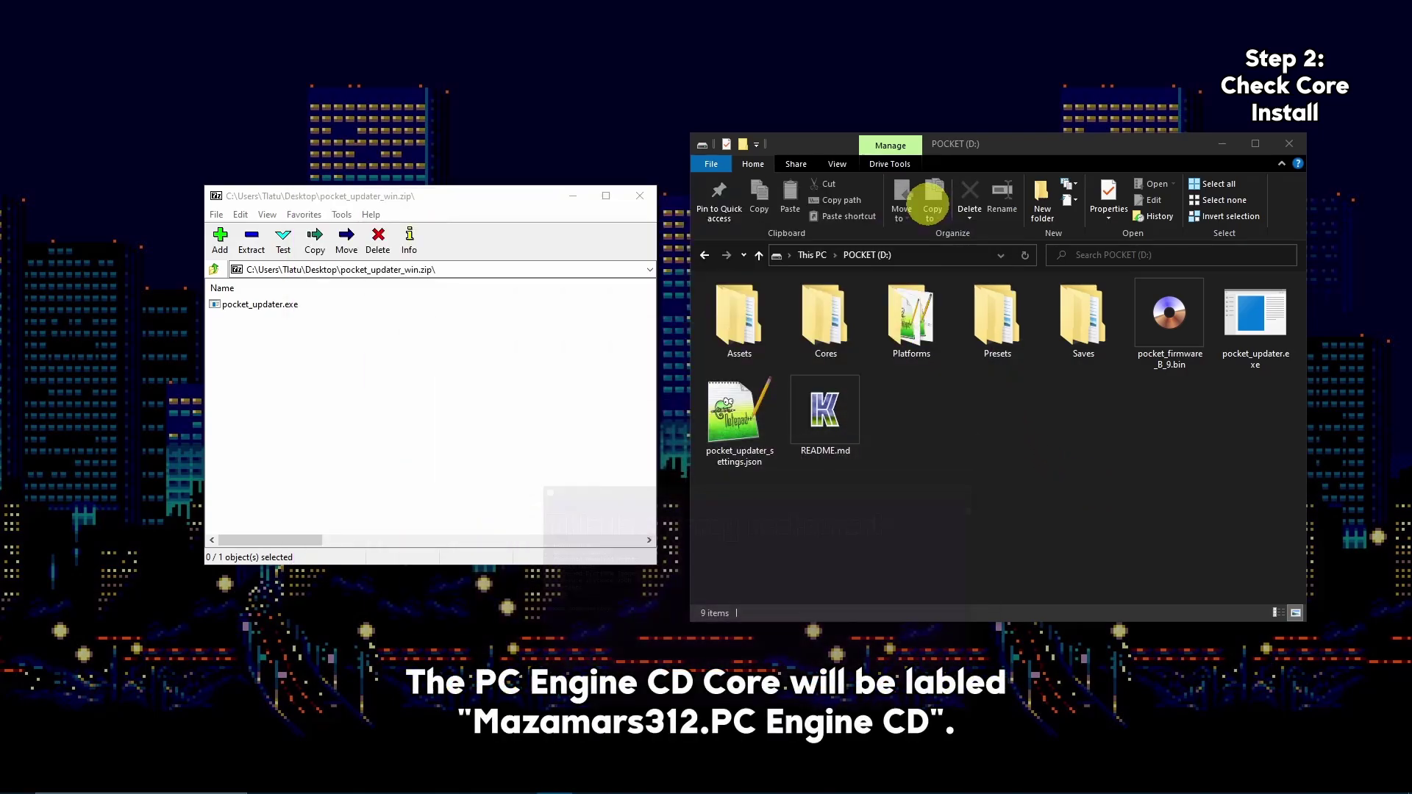
double_click(826, 316)
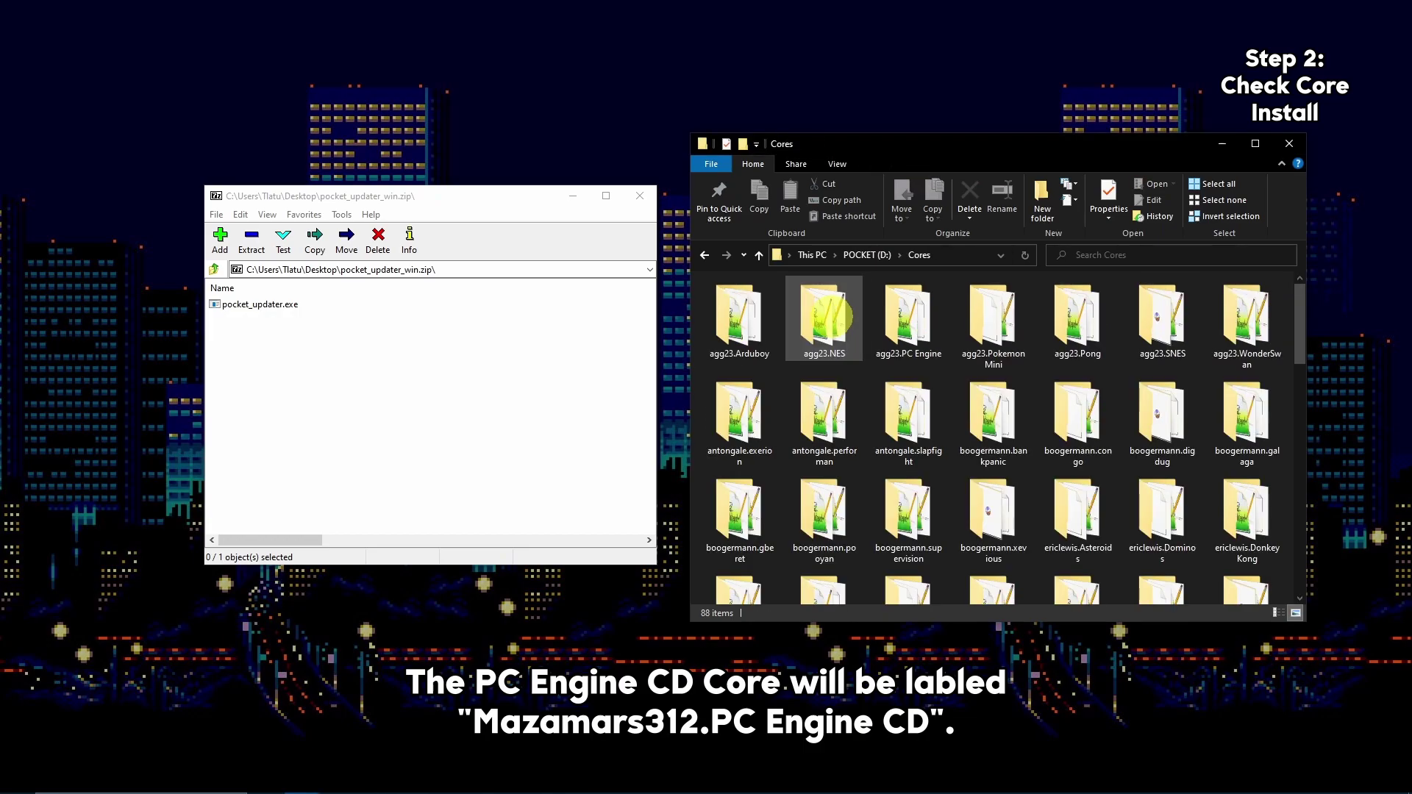
scroll(826, 315, down, 5)
scroll(826, 315, down, 5)
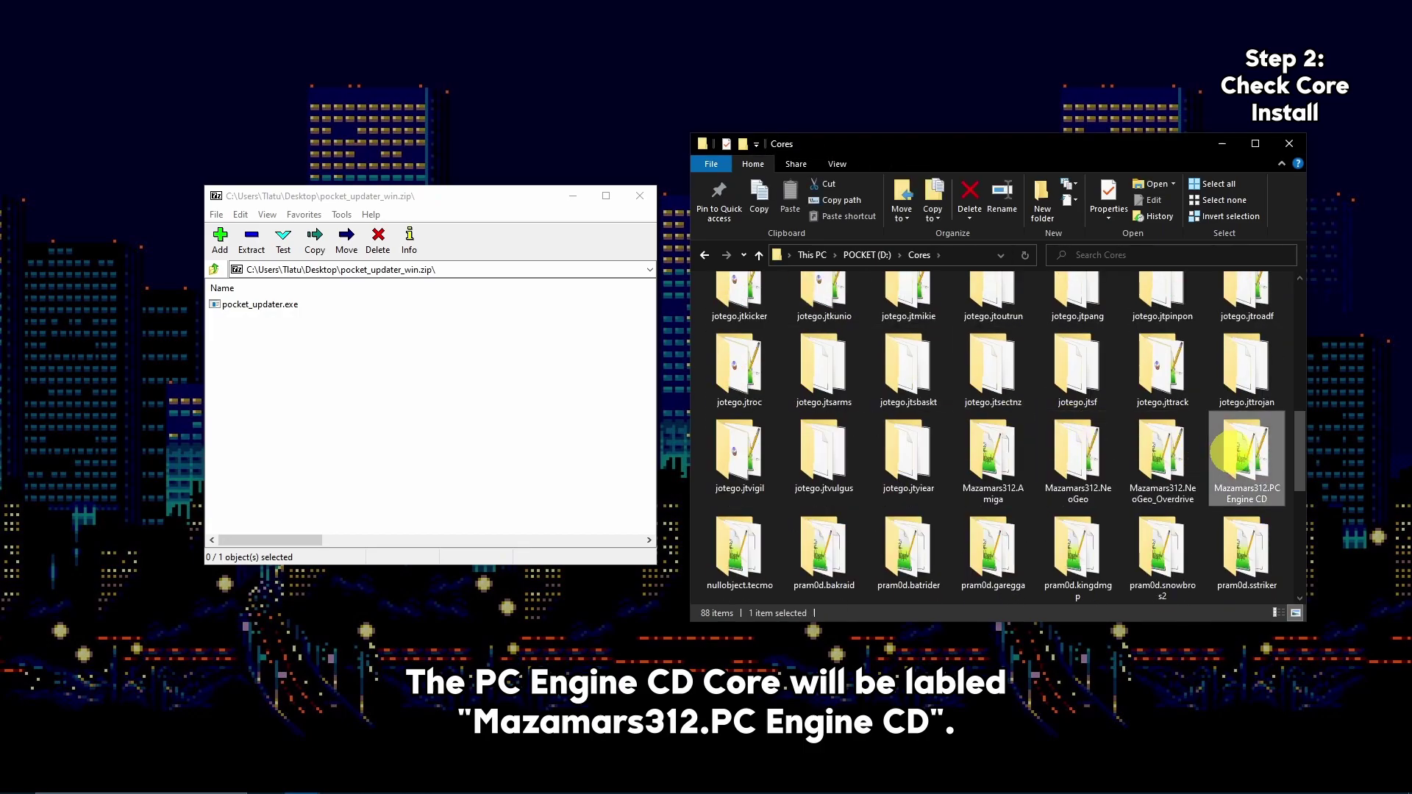
double_click(1234, 456)
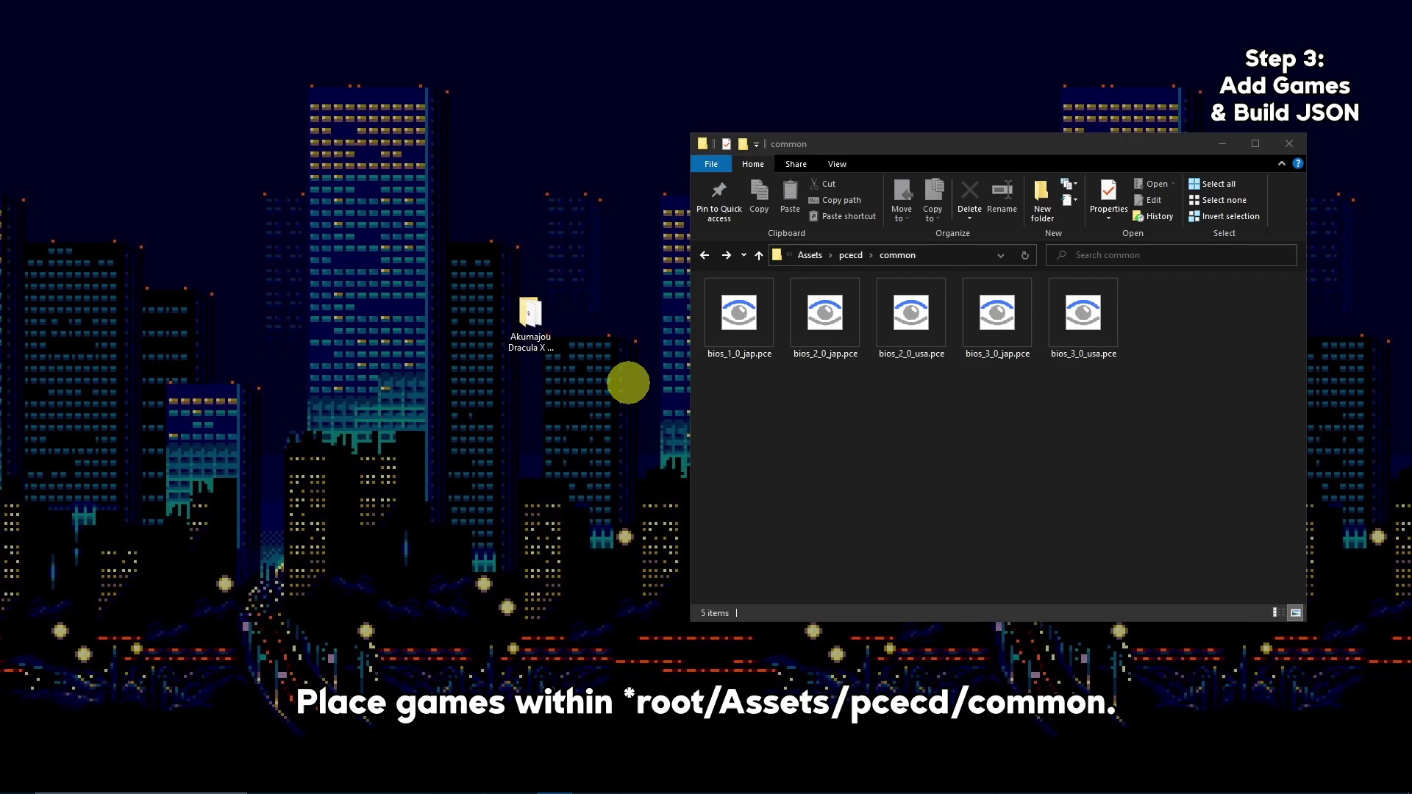
- Copy the Akumajou Dracula X game folder from the desktop into Assets\pcecd\common
drag(530, 316, 988, 459)
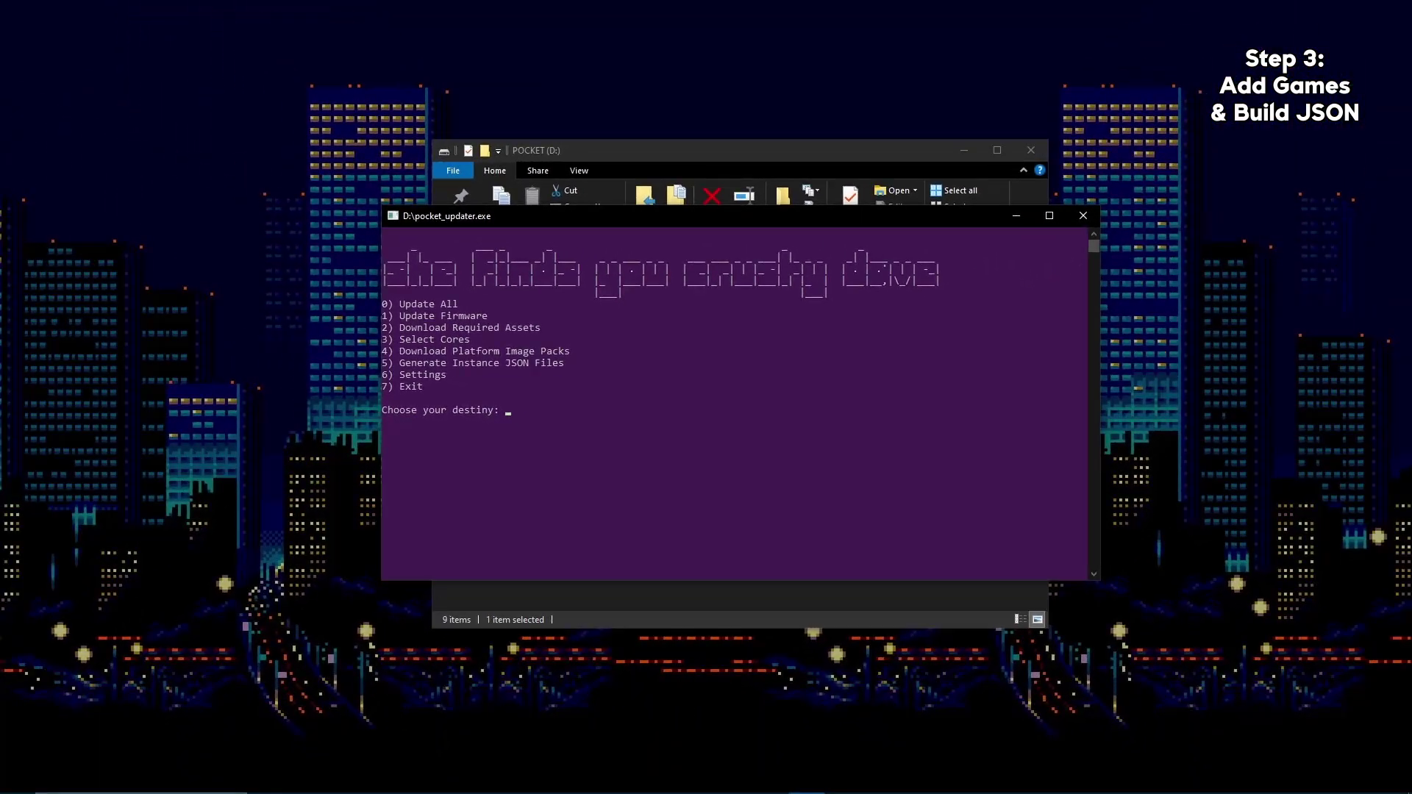
text(5)
- Generate instance JSON files (menu option 5), confirming overwrite of existing ones
key(Return)
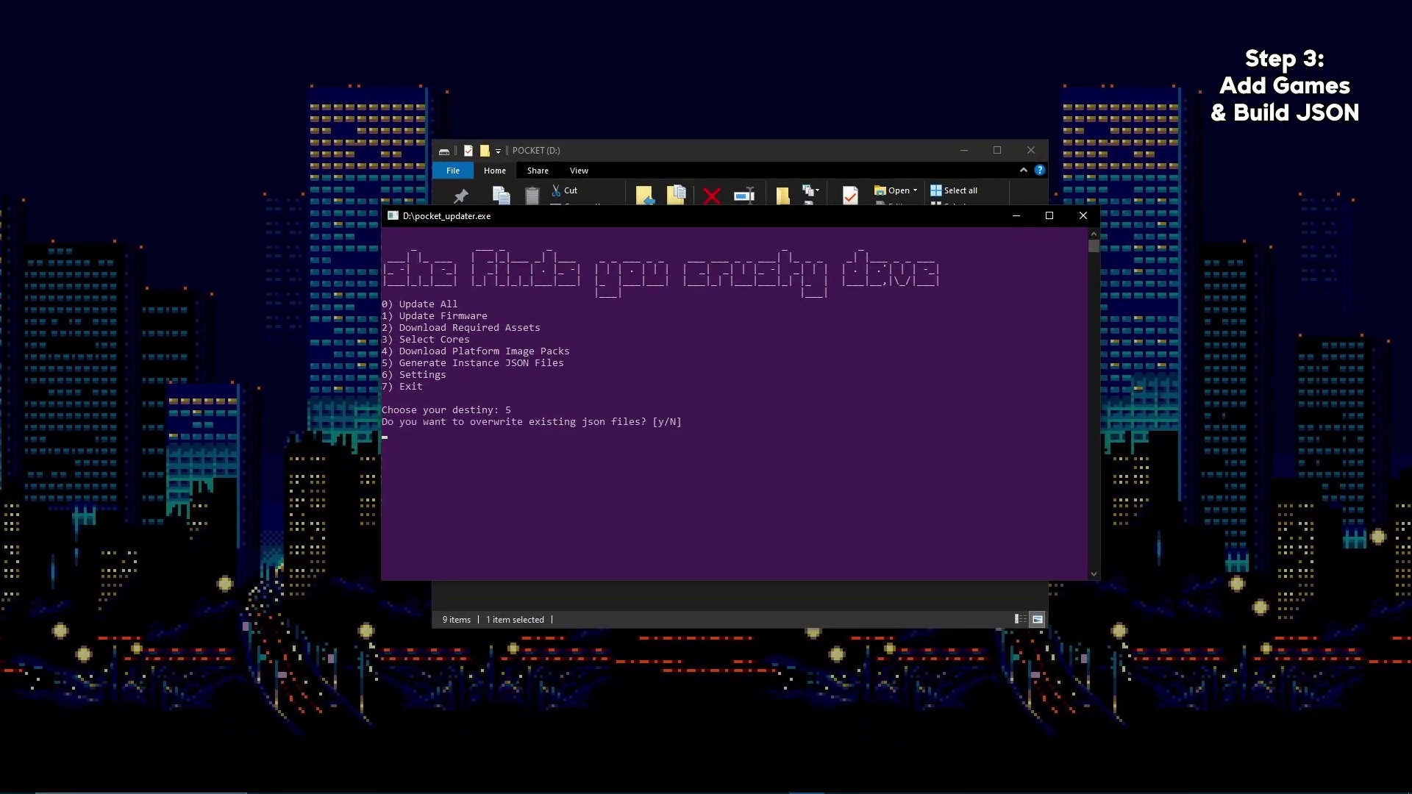
key(Return)
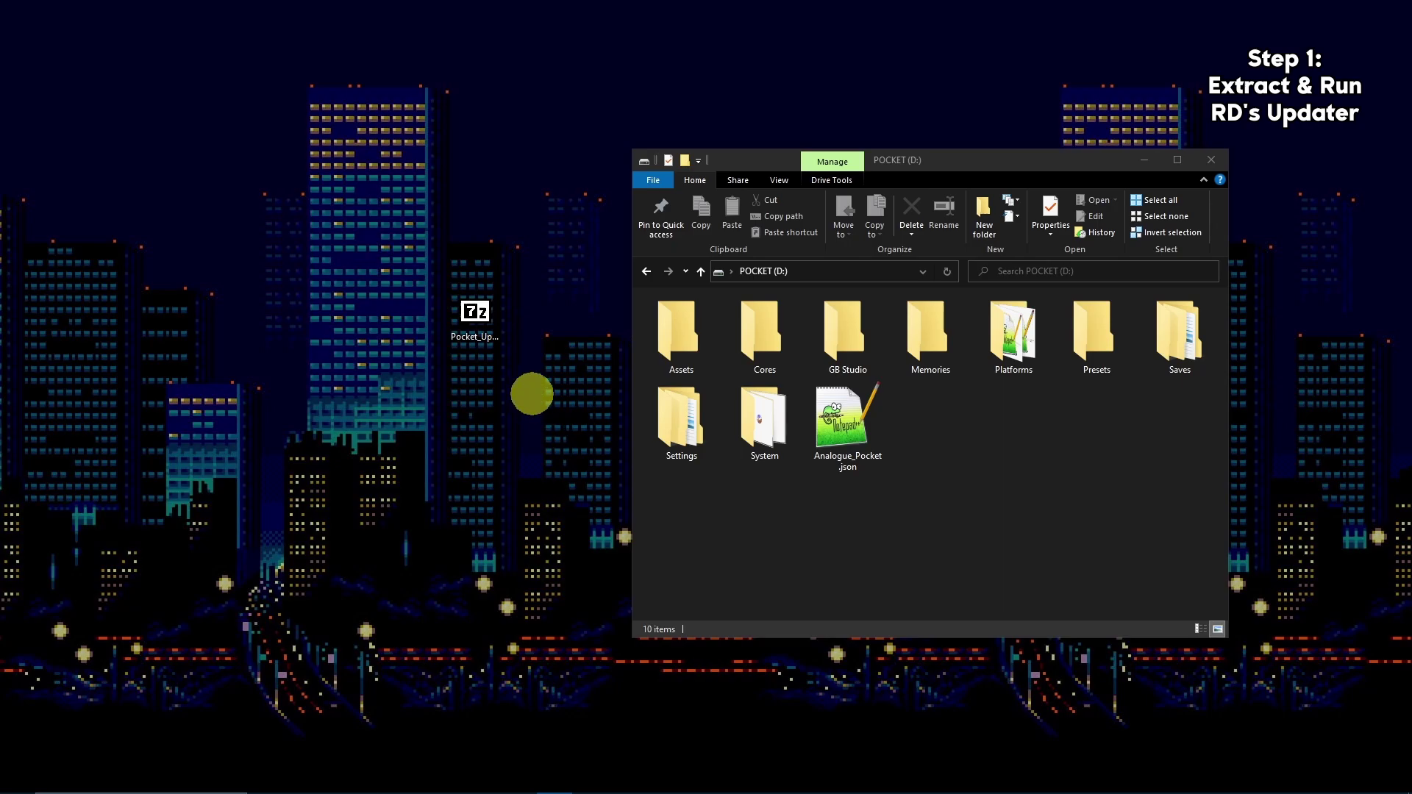
- Open Pocket_Updater.zip in 7-Zip and extract Pocket Updater.exe to the POCKET (D:) root
double_click(474, 315)
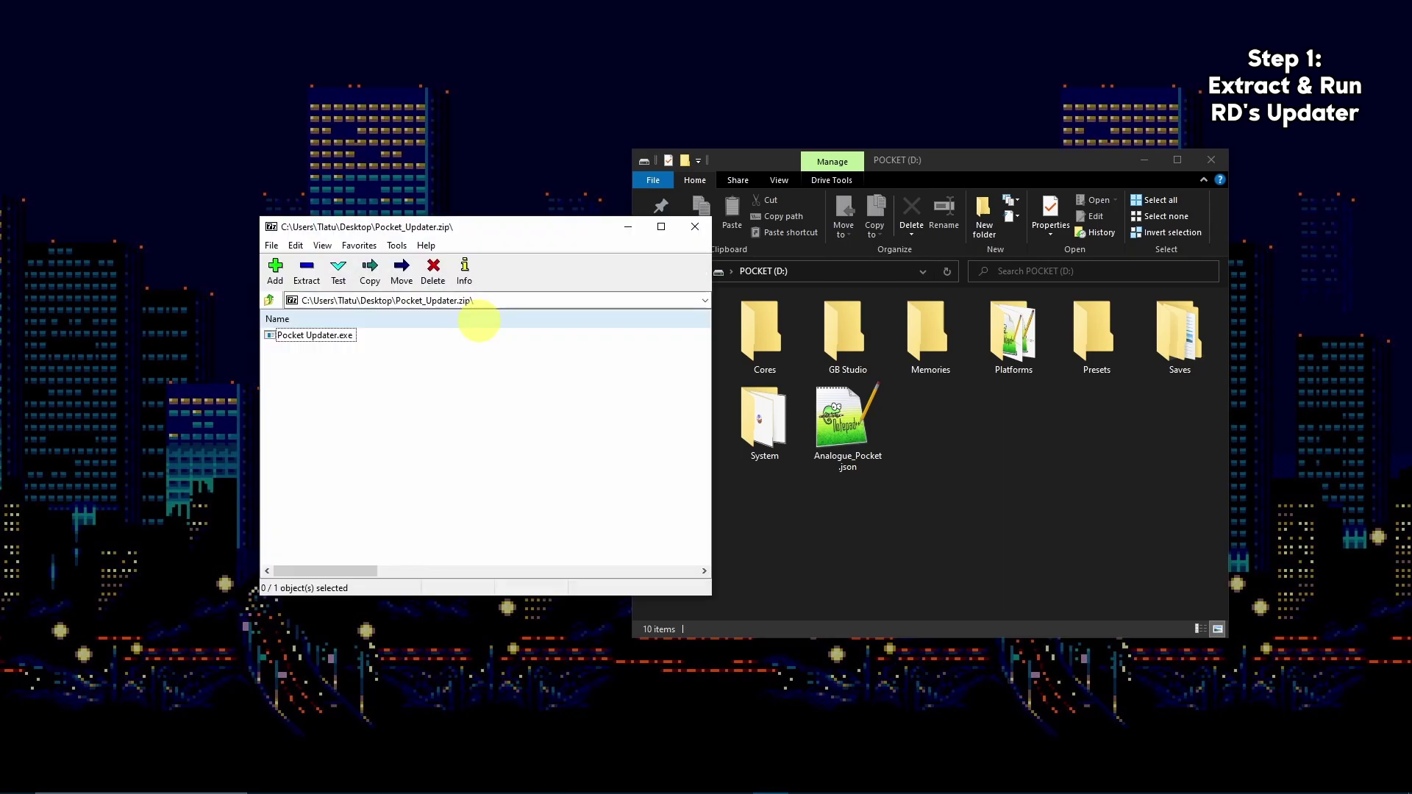
click(328, 334)
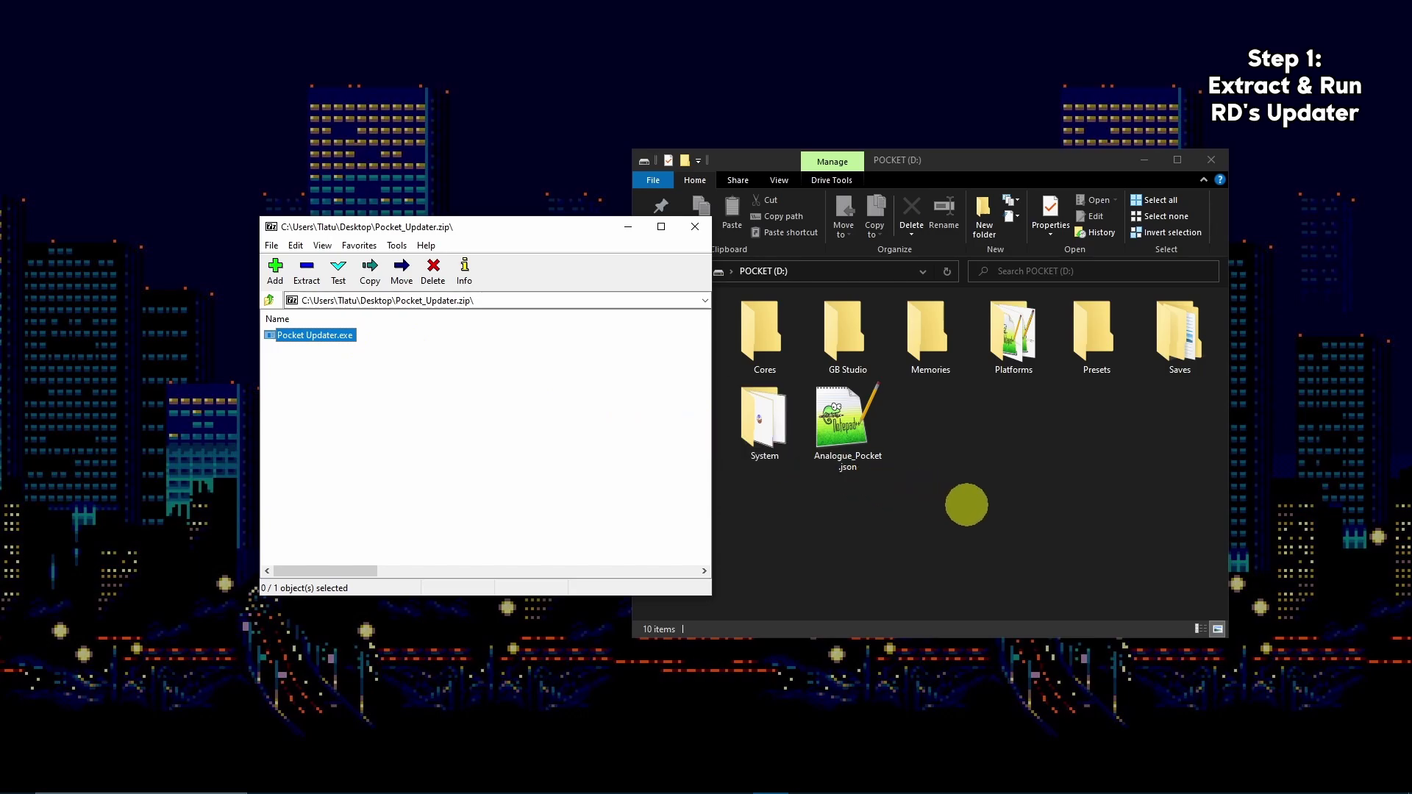
drag(967, 505, 1008, 505)
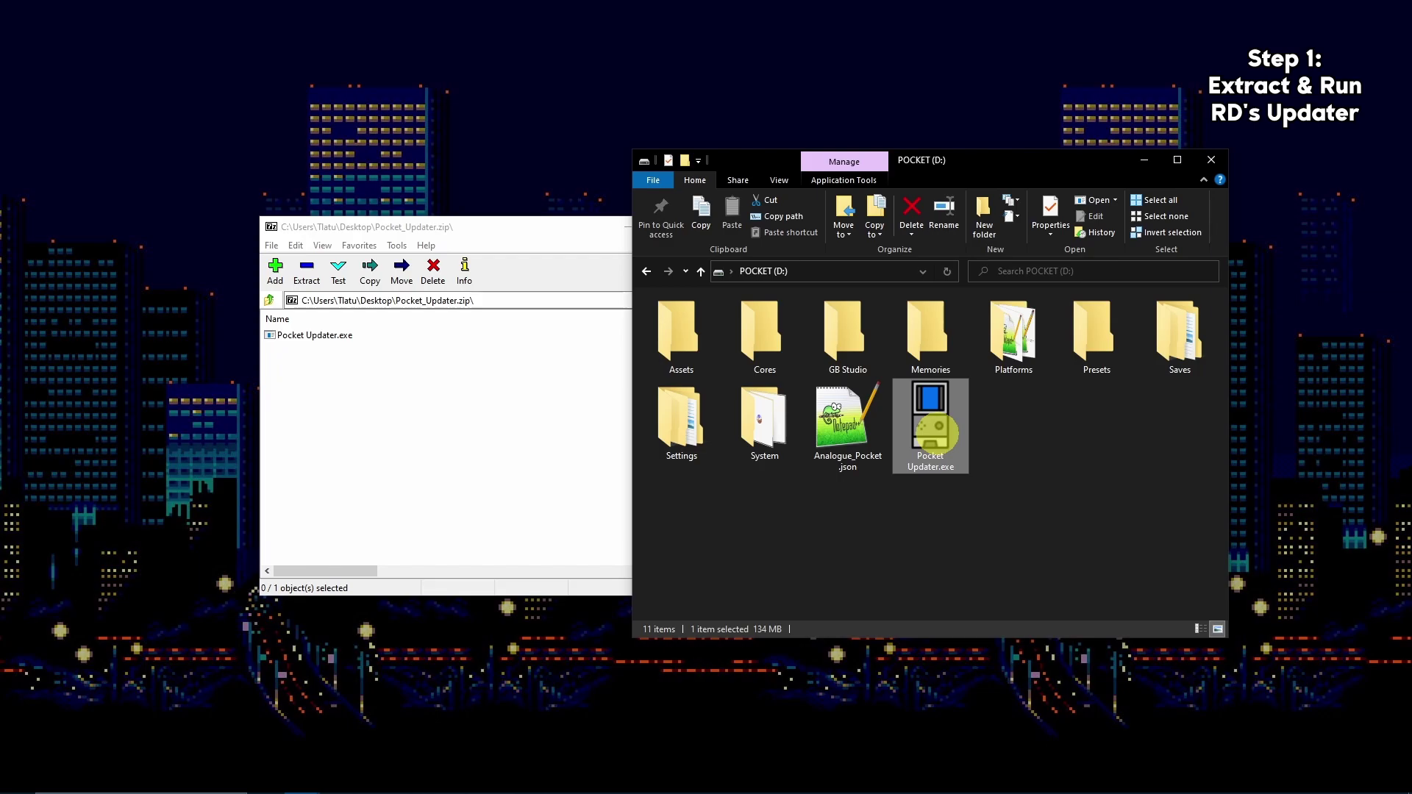
- Launch Pocket Updater, set Update Location to Current Directory, and run the update
double_click(936, 434)
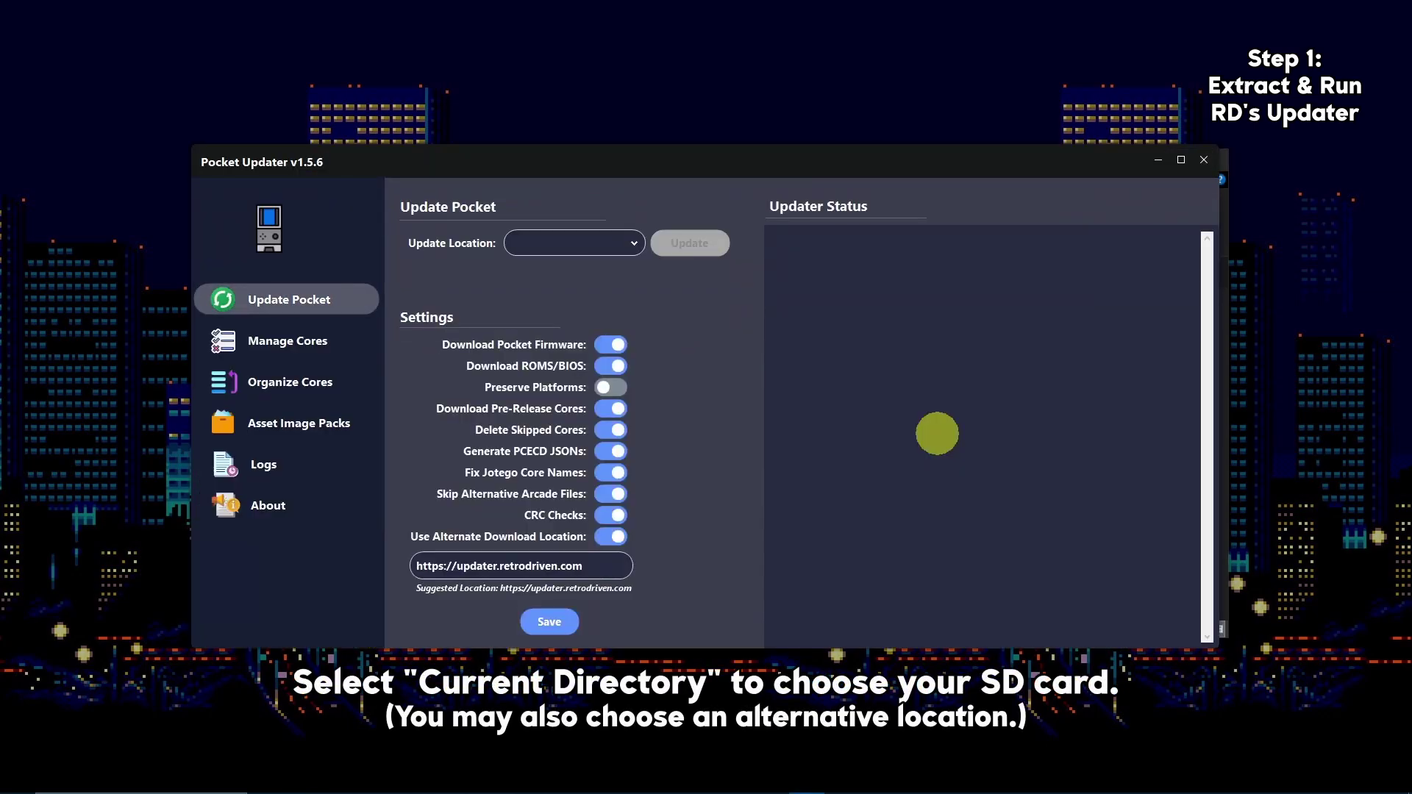
click(629, 243)
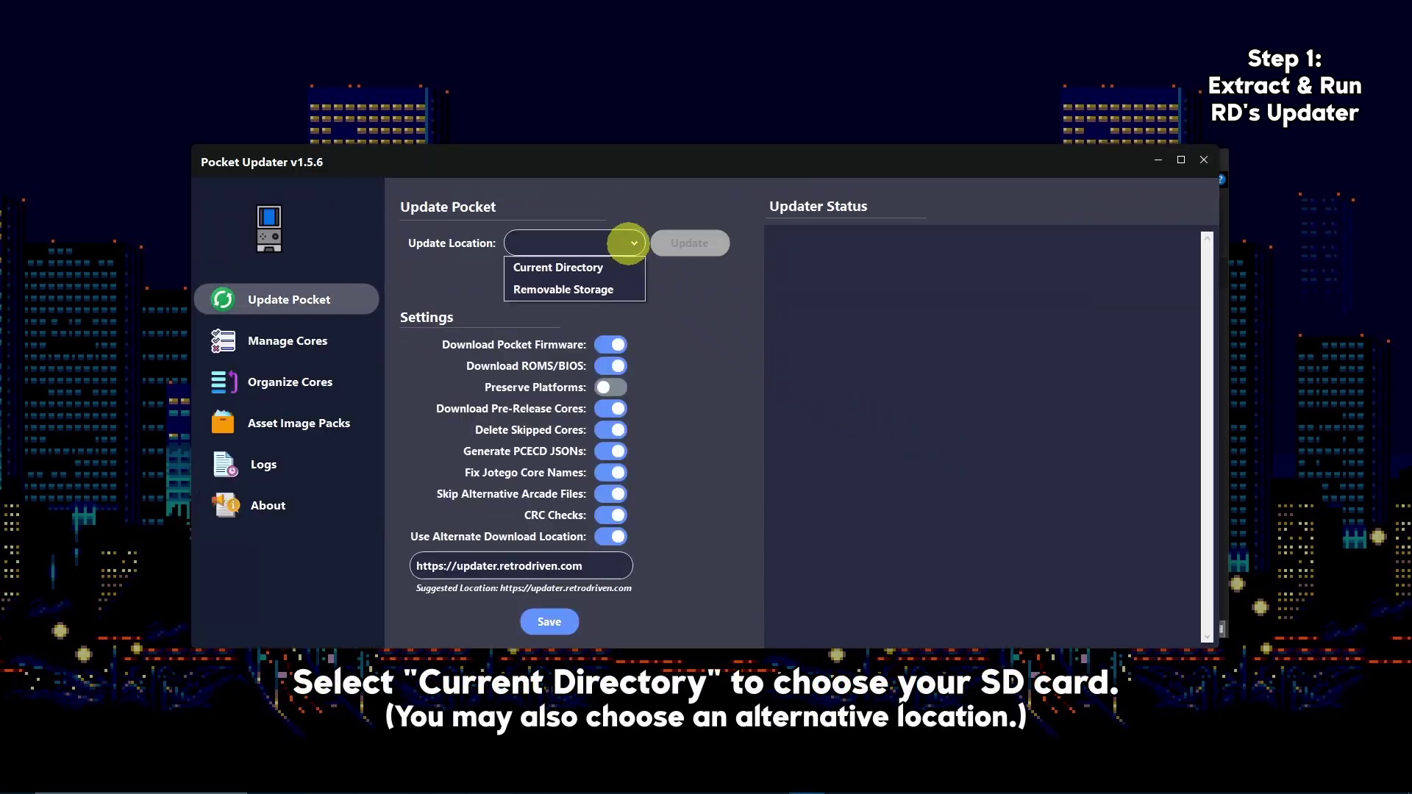
click(610, 267)
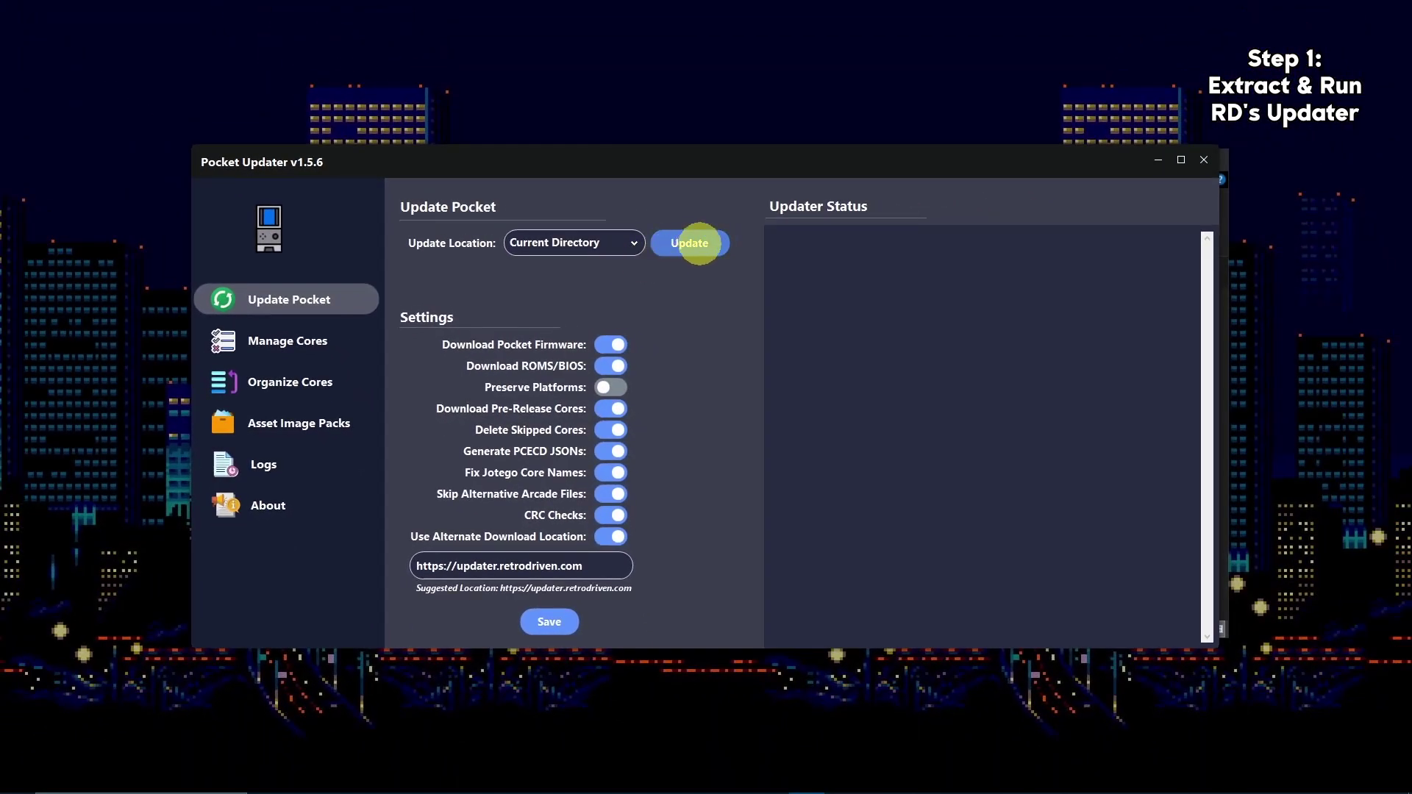
click(688, 242)
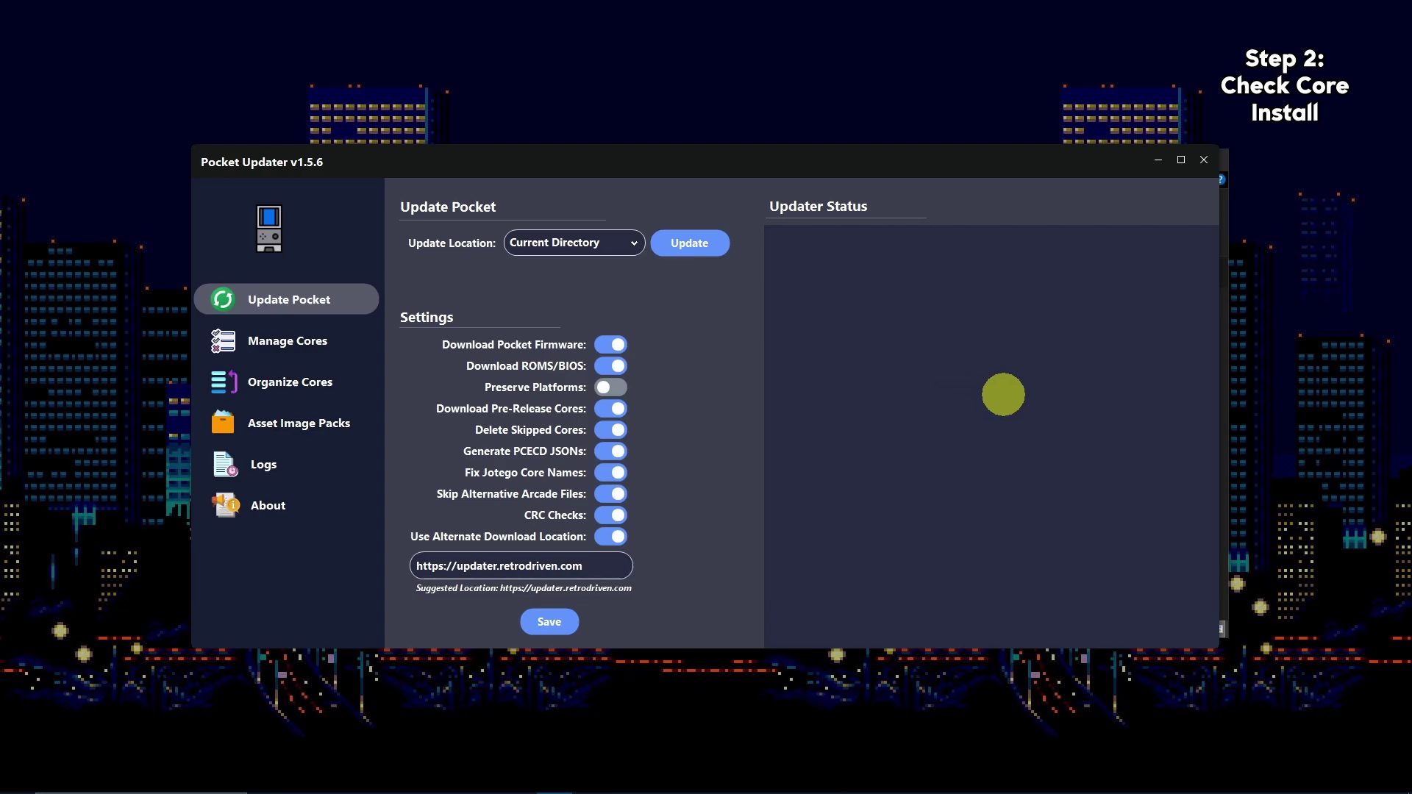
- Minimize Pocket Updater and open Cores > Mazamars312.PC Engine CD to check its files
click(1159, 160)
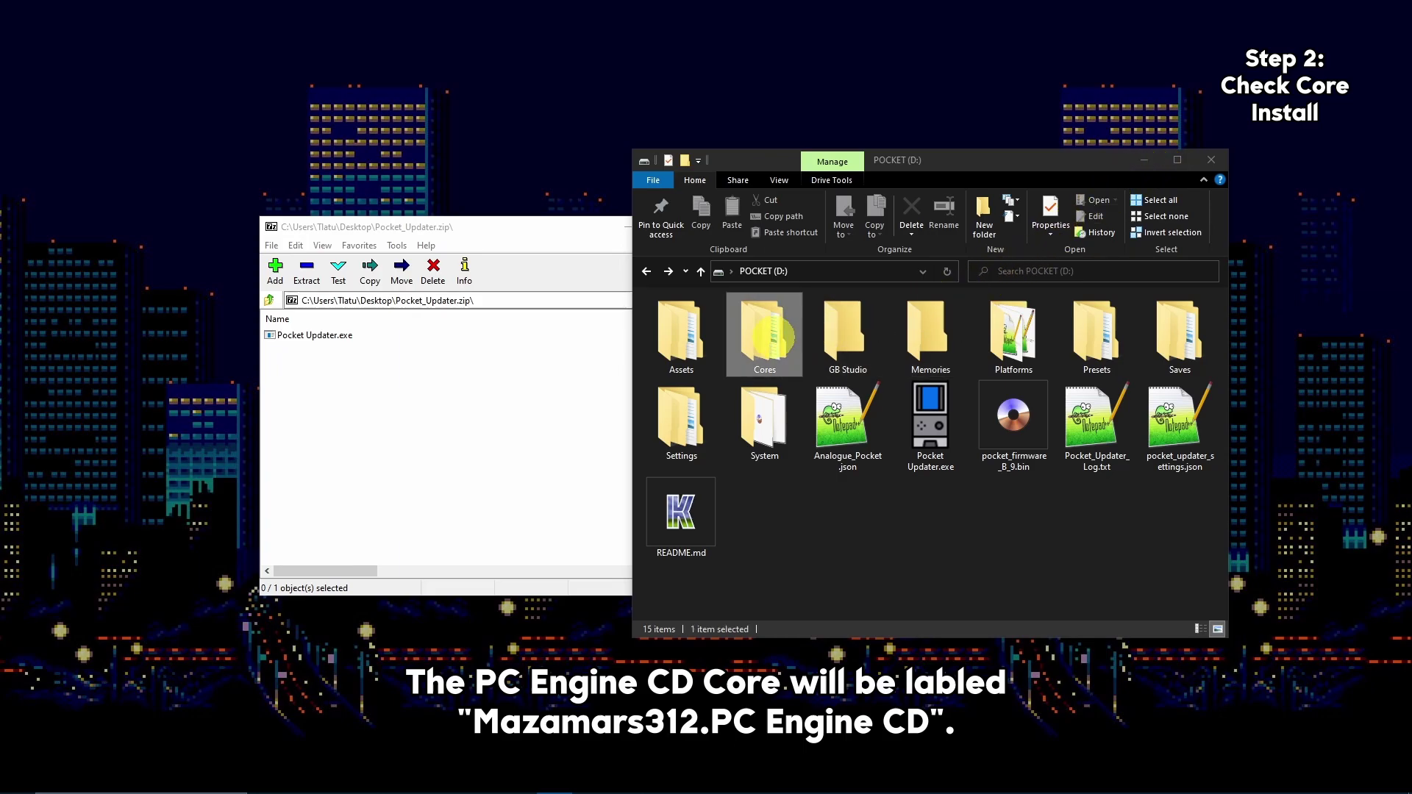
double_click(769, 335)
scroll(765, 335, down, 5)
scroll(776, 342, down, 3)
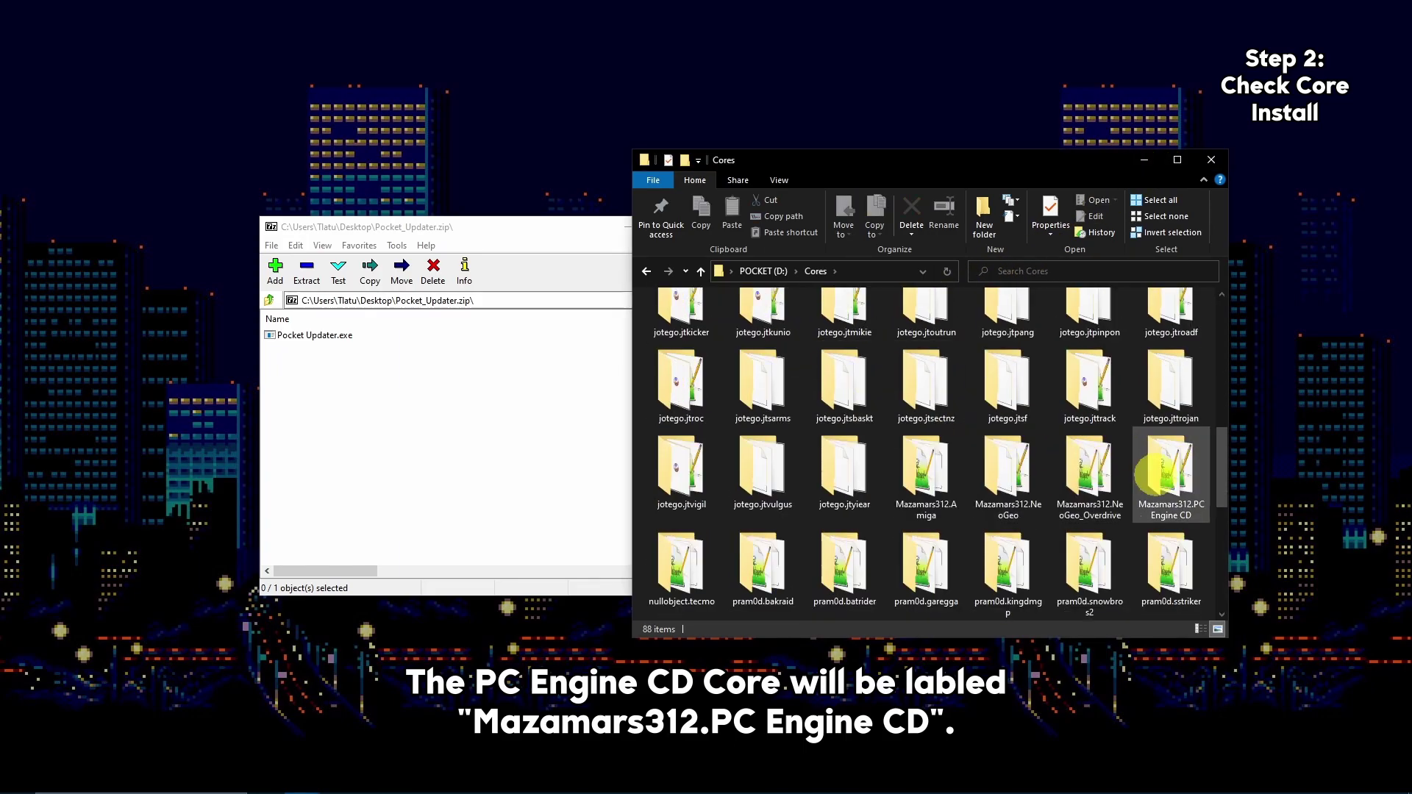
double_click(1166, 476)
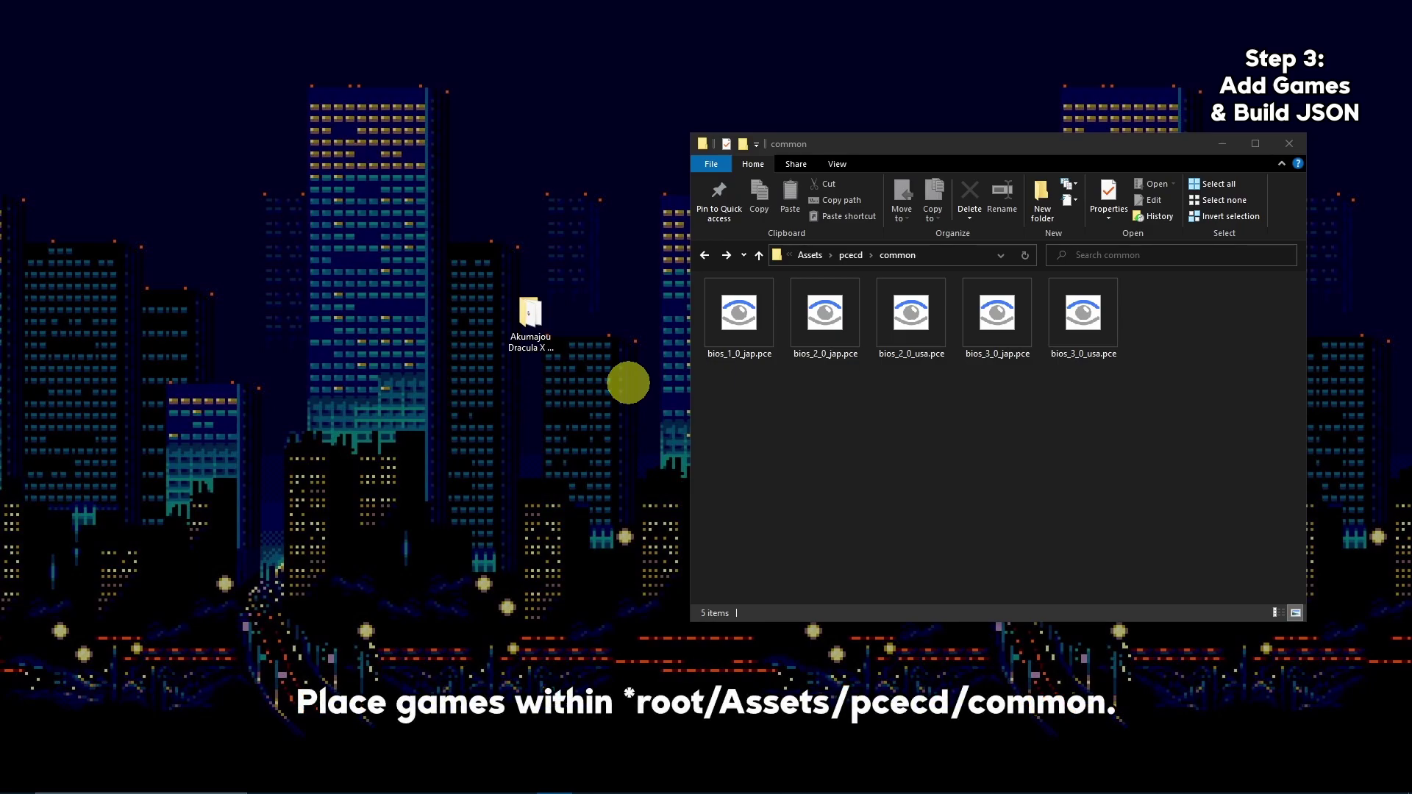
- Drag the Akumajou Dracula X game folder from the desktop into Assets\pcecd\common
drag(530, 315, 989, 459)
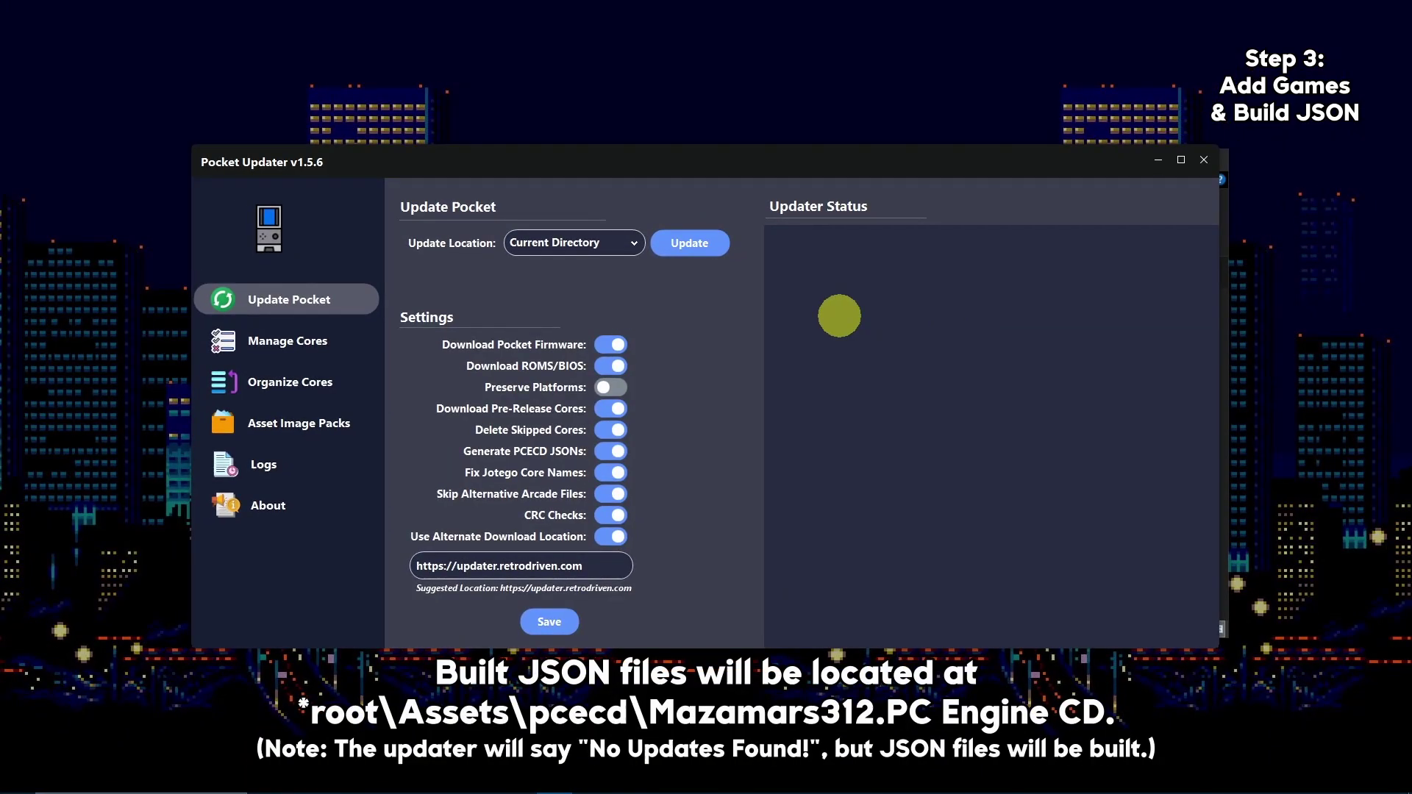
- Run a Pocket Updater update with Generate PCECD JSONs enabled to build the game JSONs
click(719, 237)
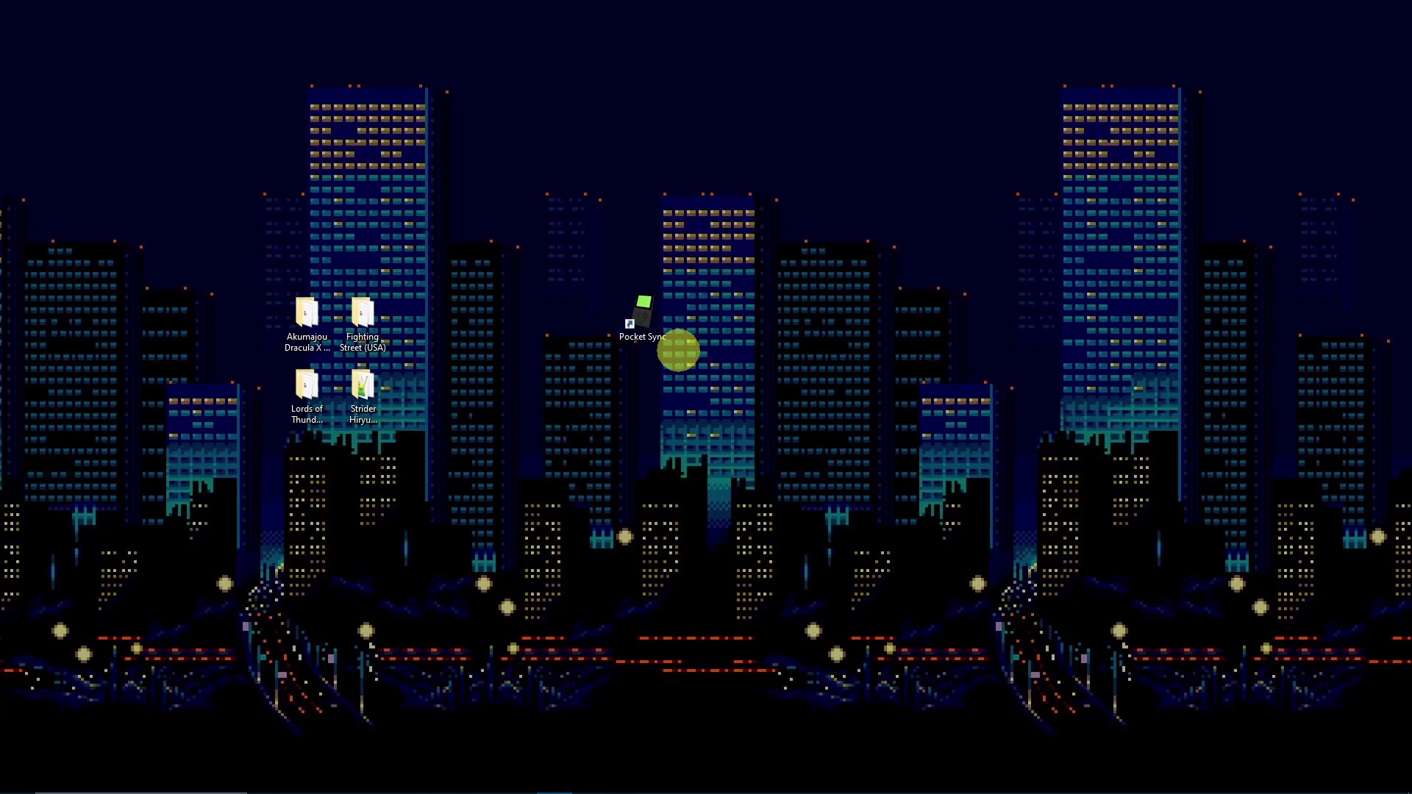
- Launch Pocket Sync and connect it to the POCKET (D:) drive
double_click(651, 320)
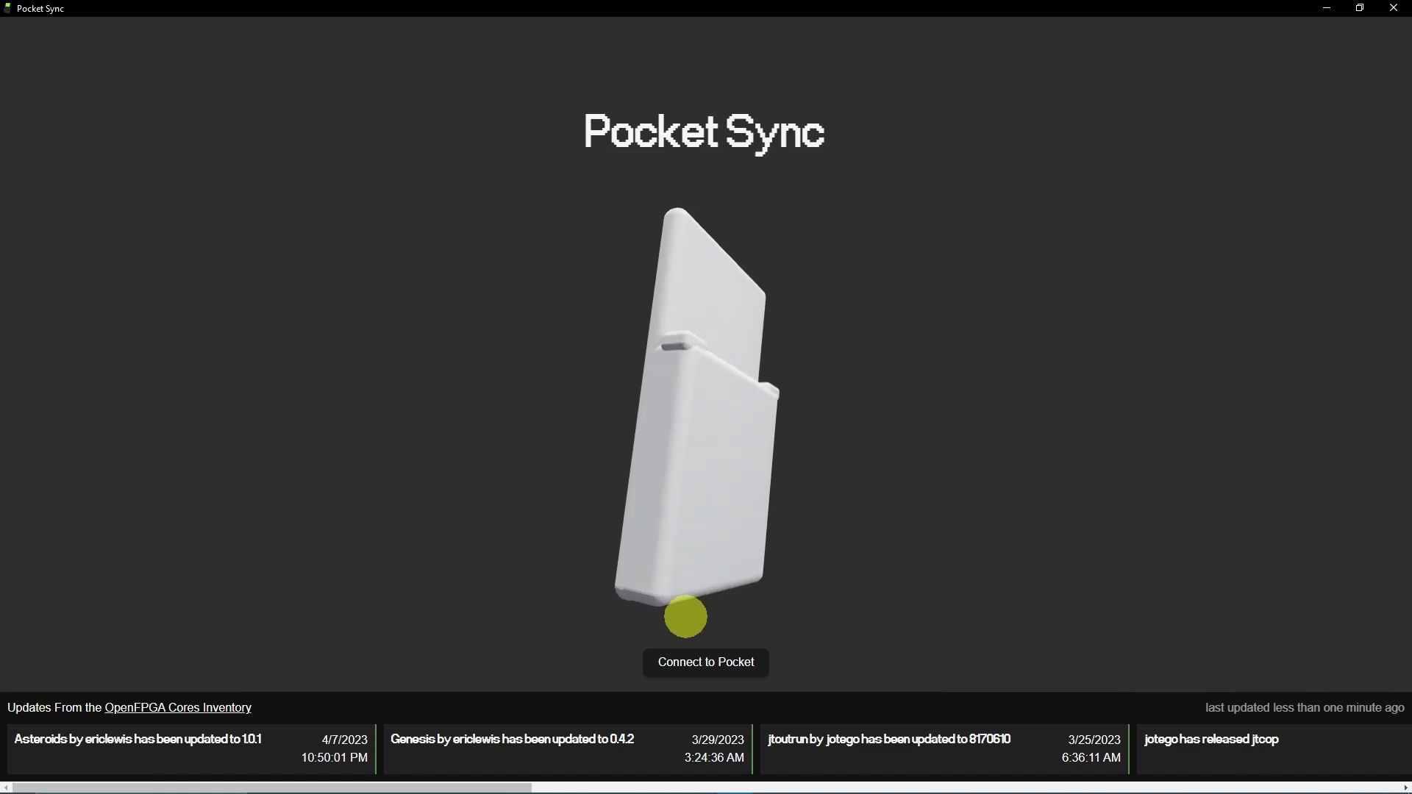
click(687, 655)
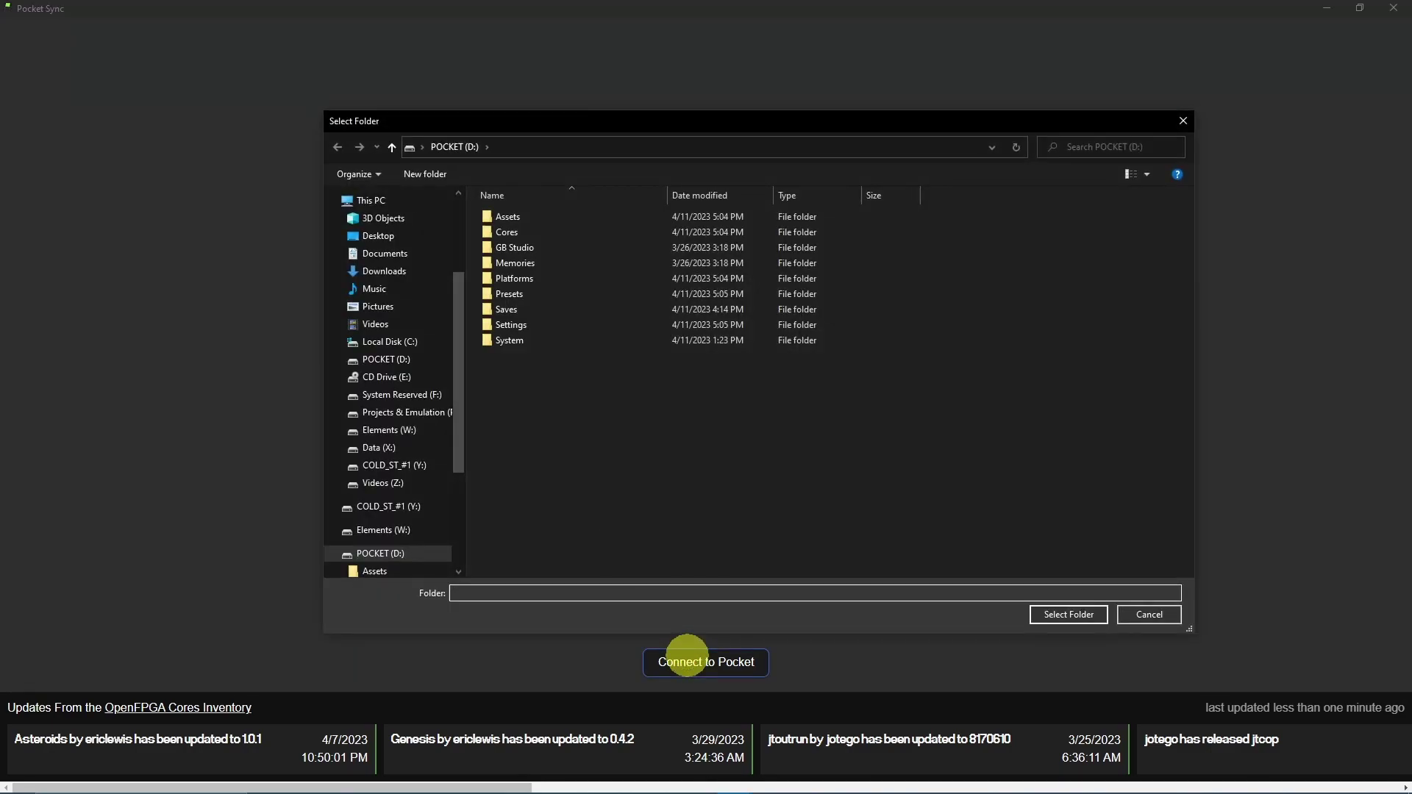
click(1068, 615)
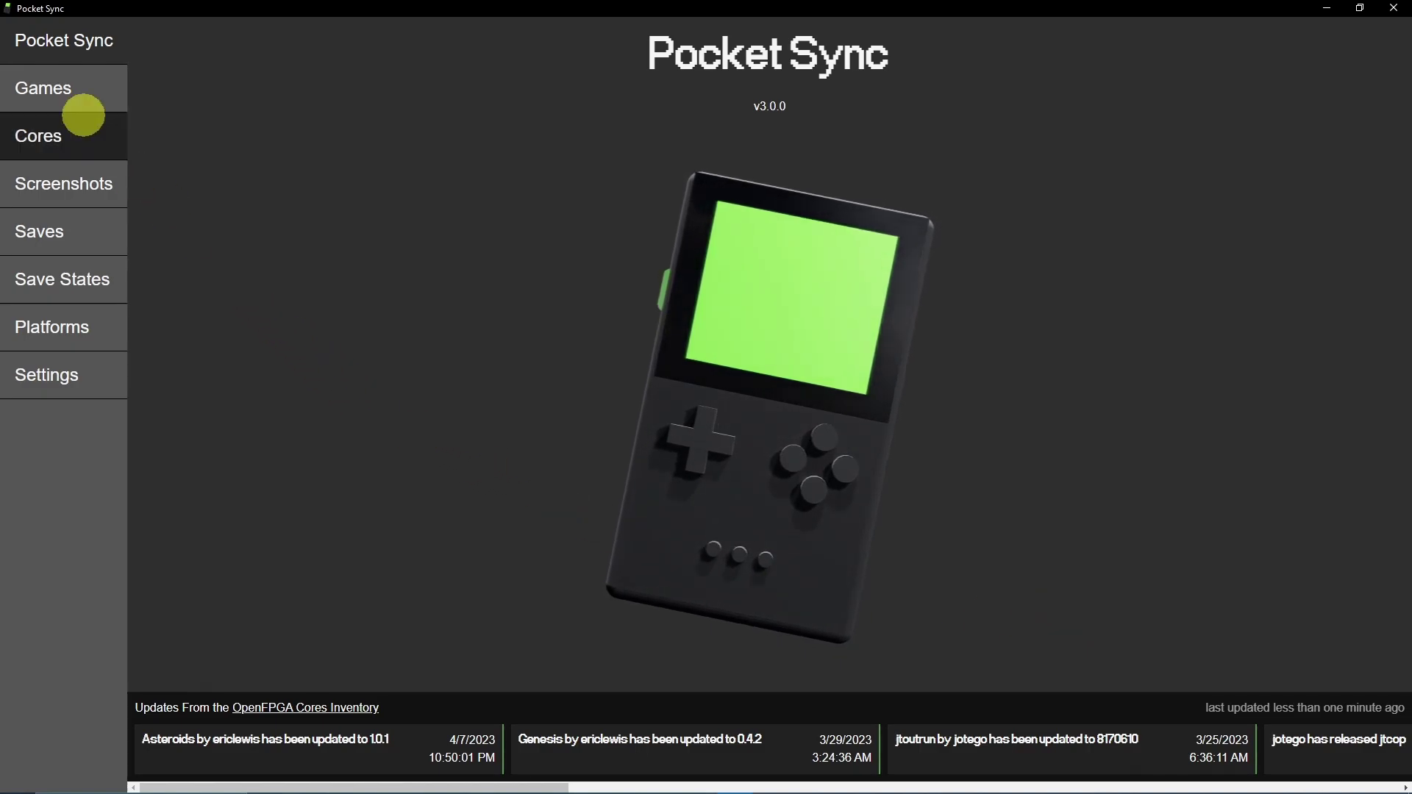
- Scroll the Games list down to the Mazamars312 PC Engine CD card, showing 0 games
click(68, 94)
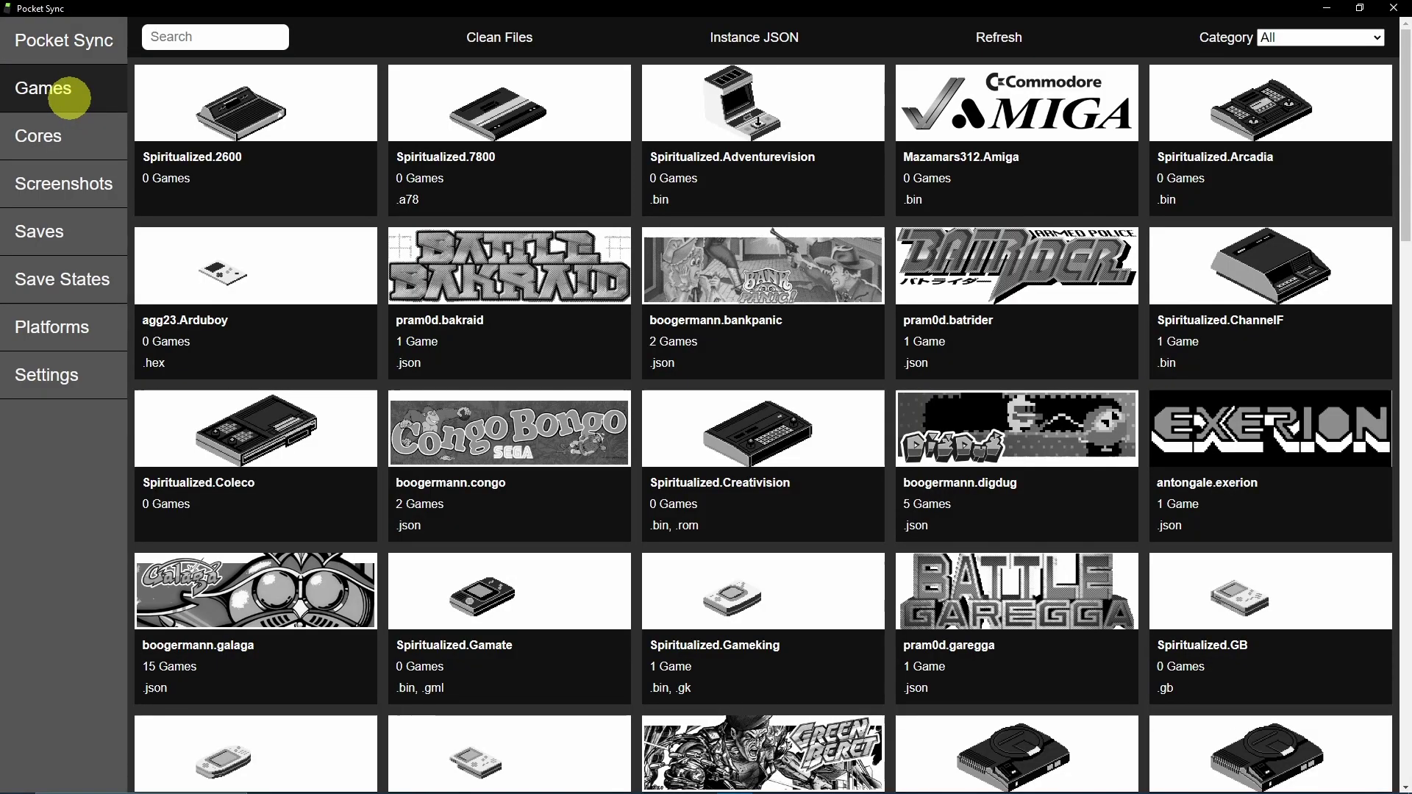
scroll(69, 94, down, 6)
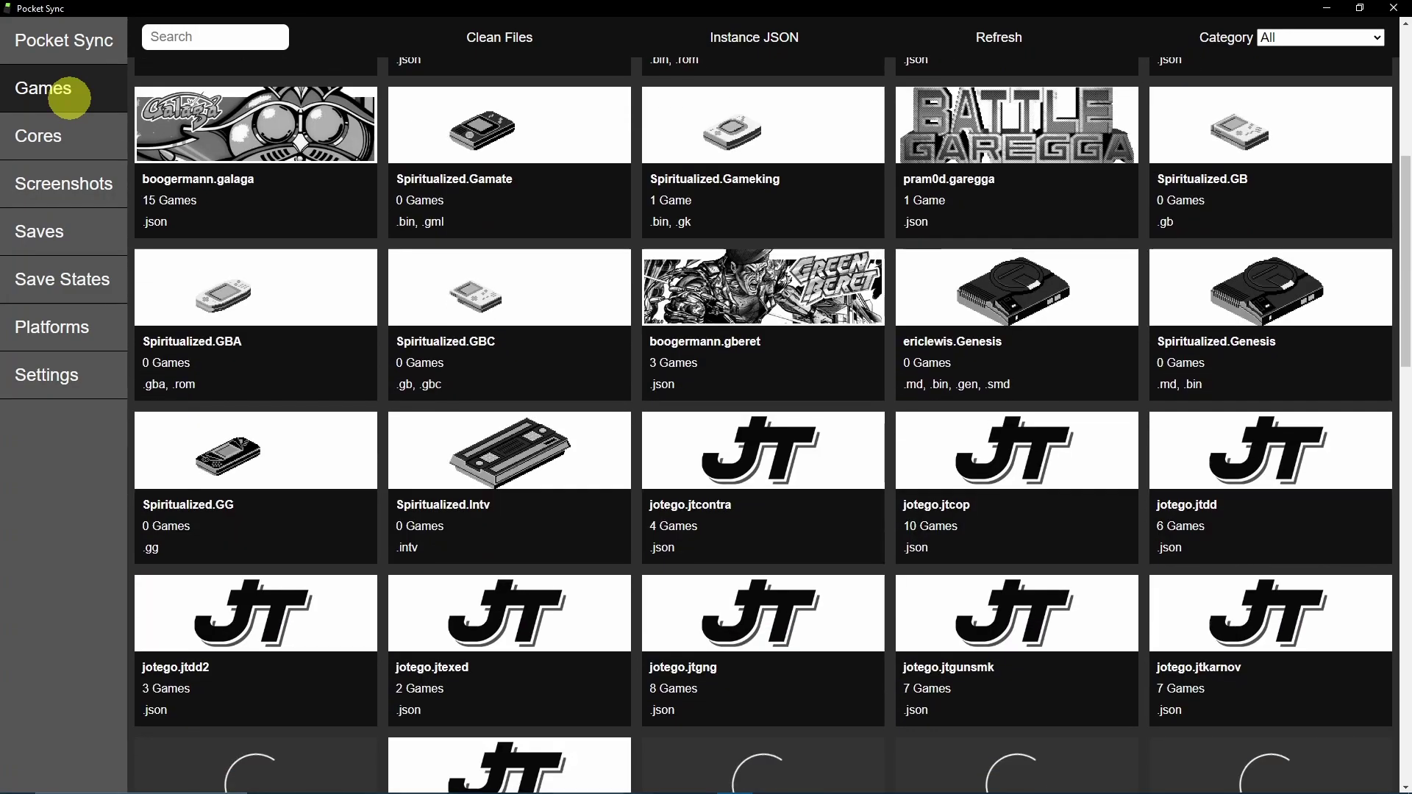
scroll(68, 97, down, 4)
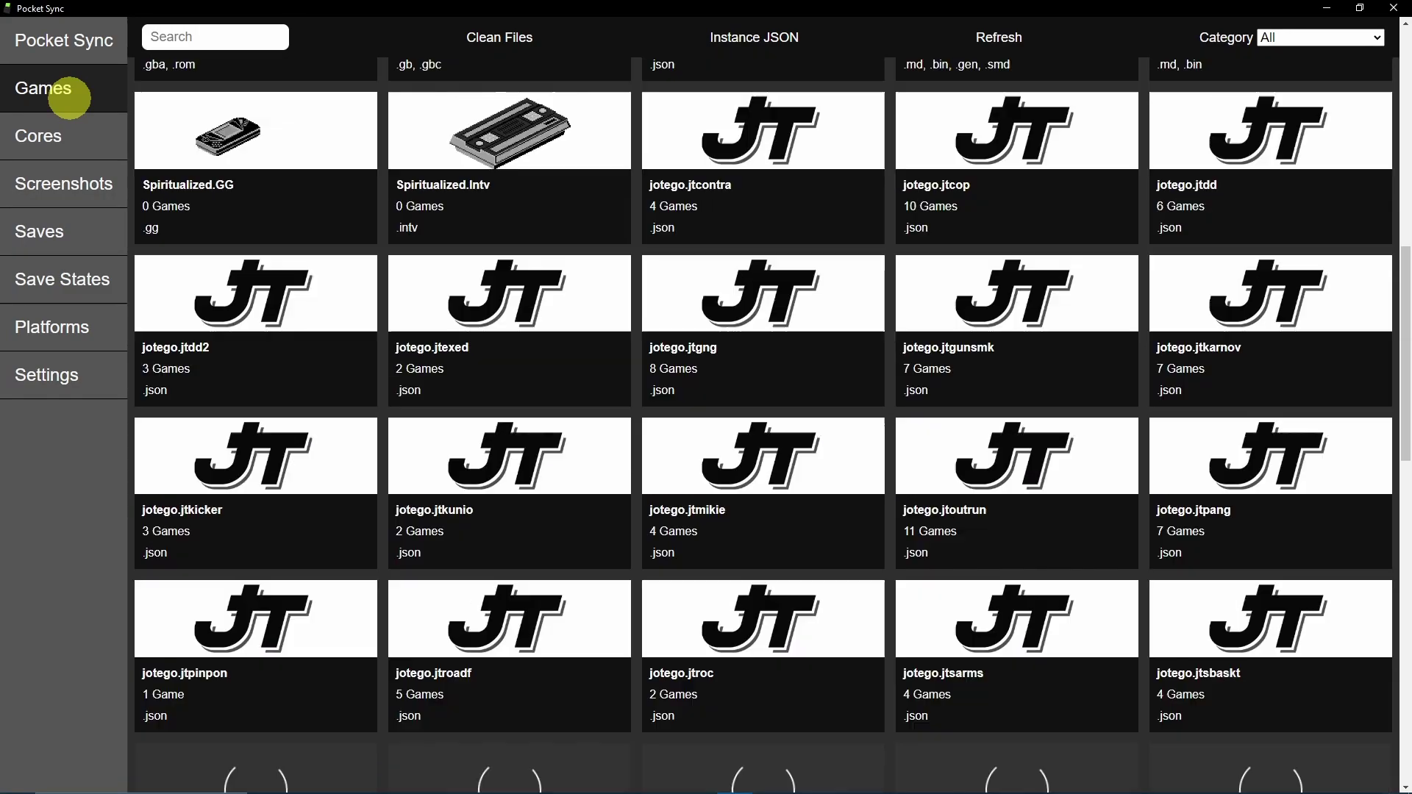
scroll(69, 97, down, 3)
scroll(68, 97, down, 1)
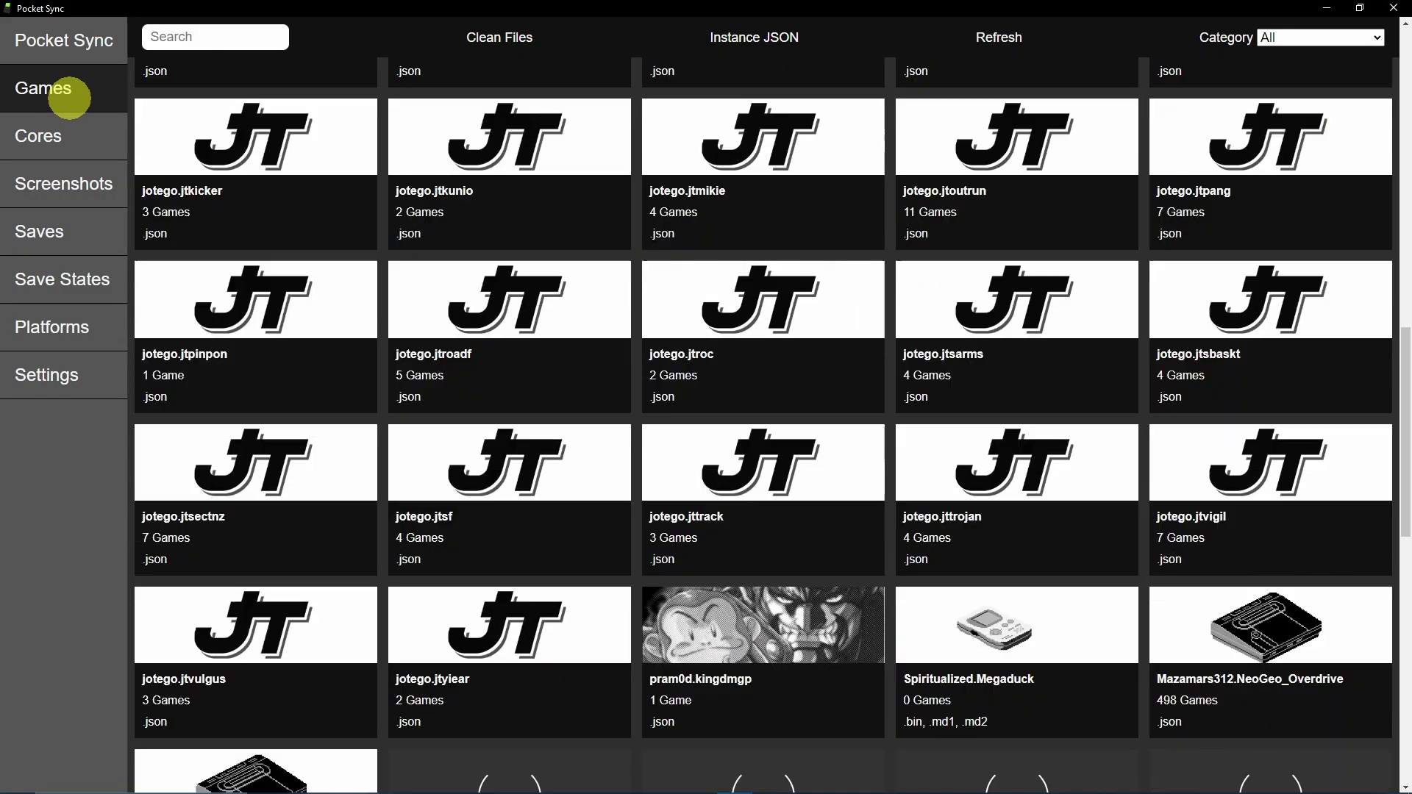
scroll(68, 97, down, 2)
scroll(69, 97, down, 2)
scroll(68, 97, down, 1)
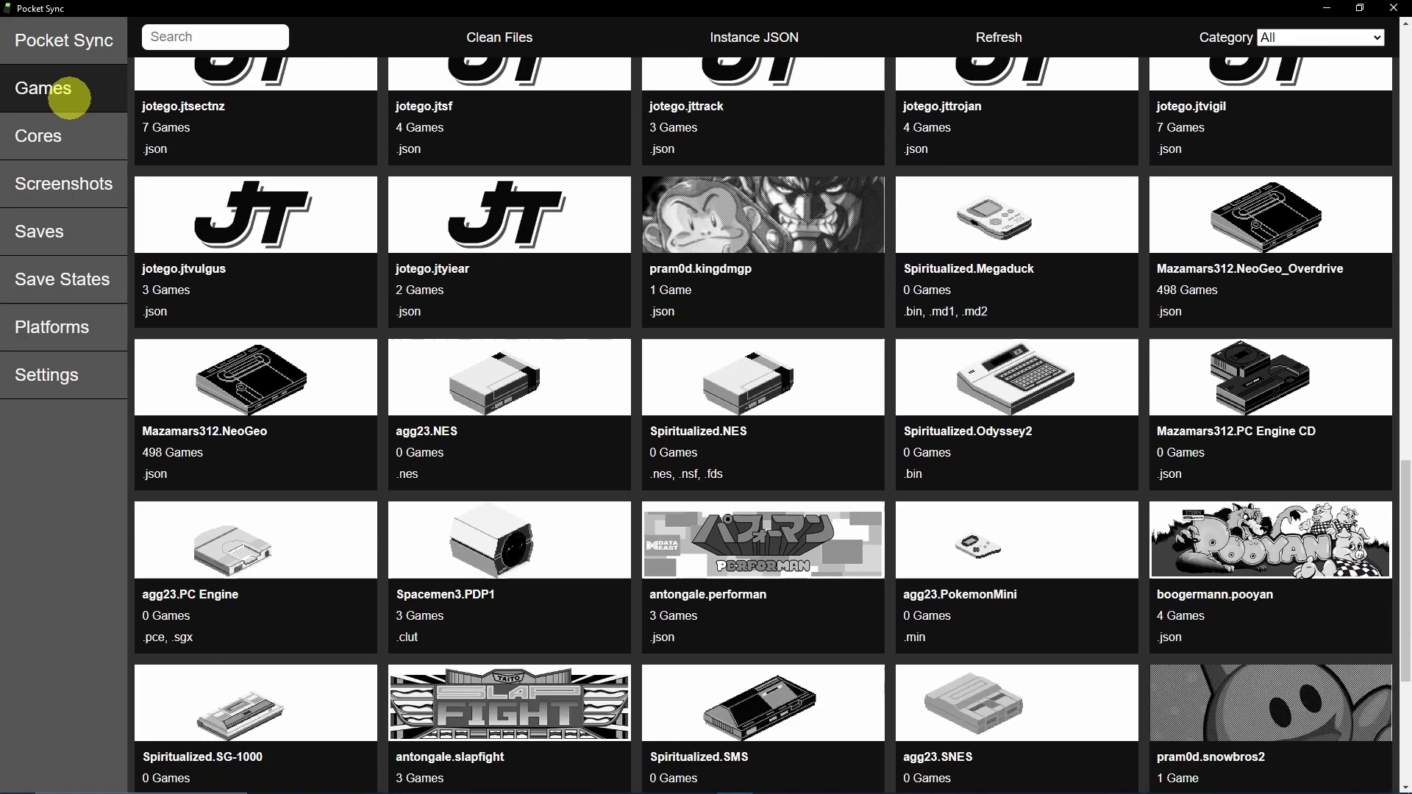
- Open the PC Engine CD core's asset folder in Assets/pcecd/common
click(1225, 455)
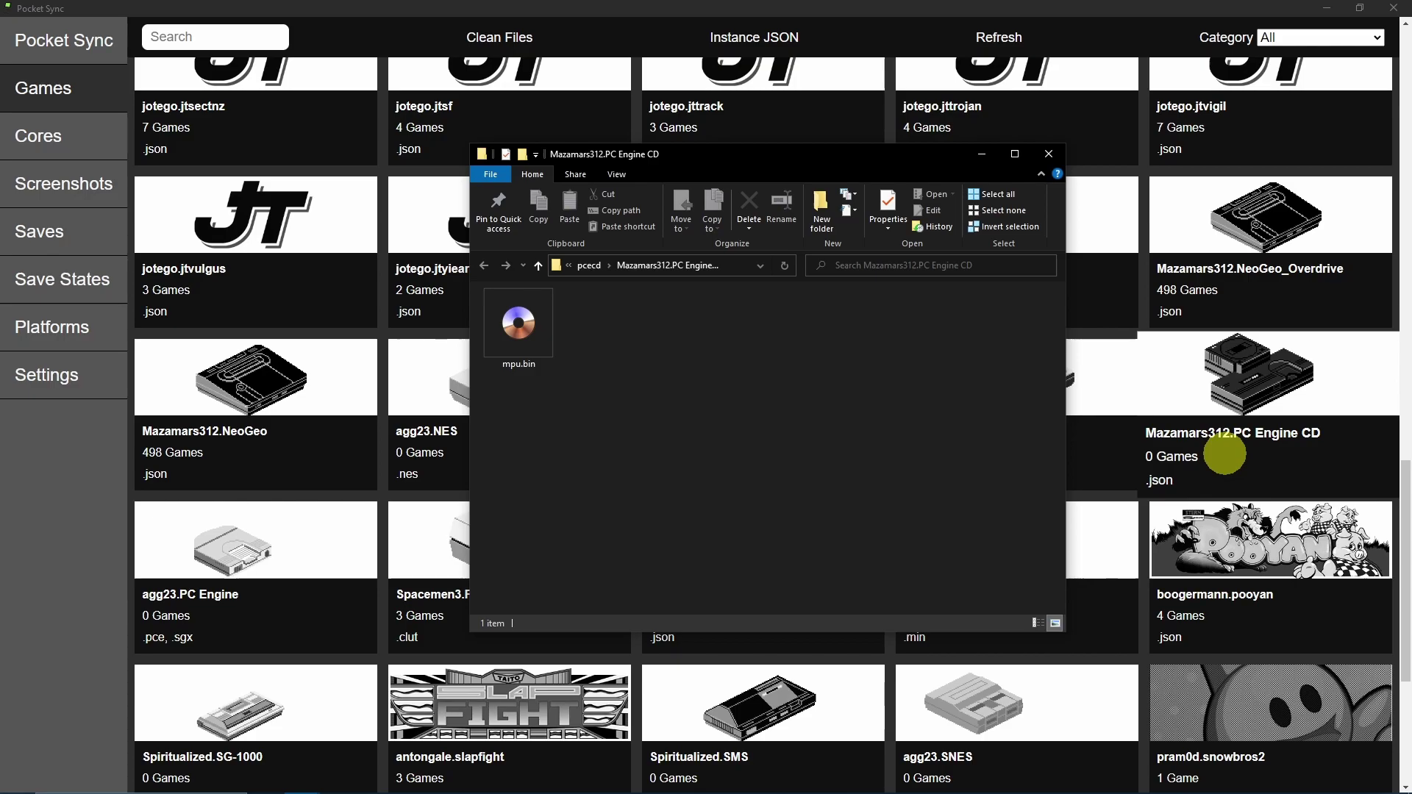
click(589, 265)
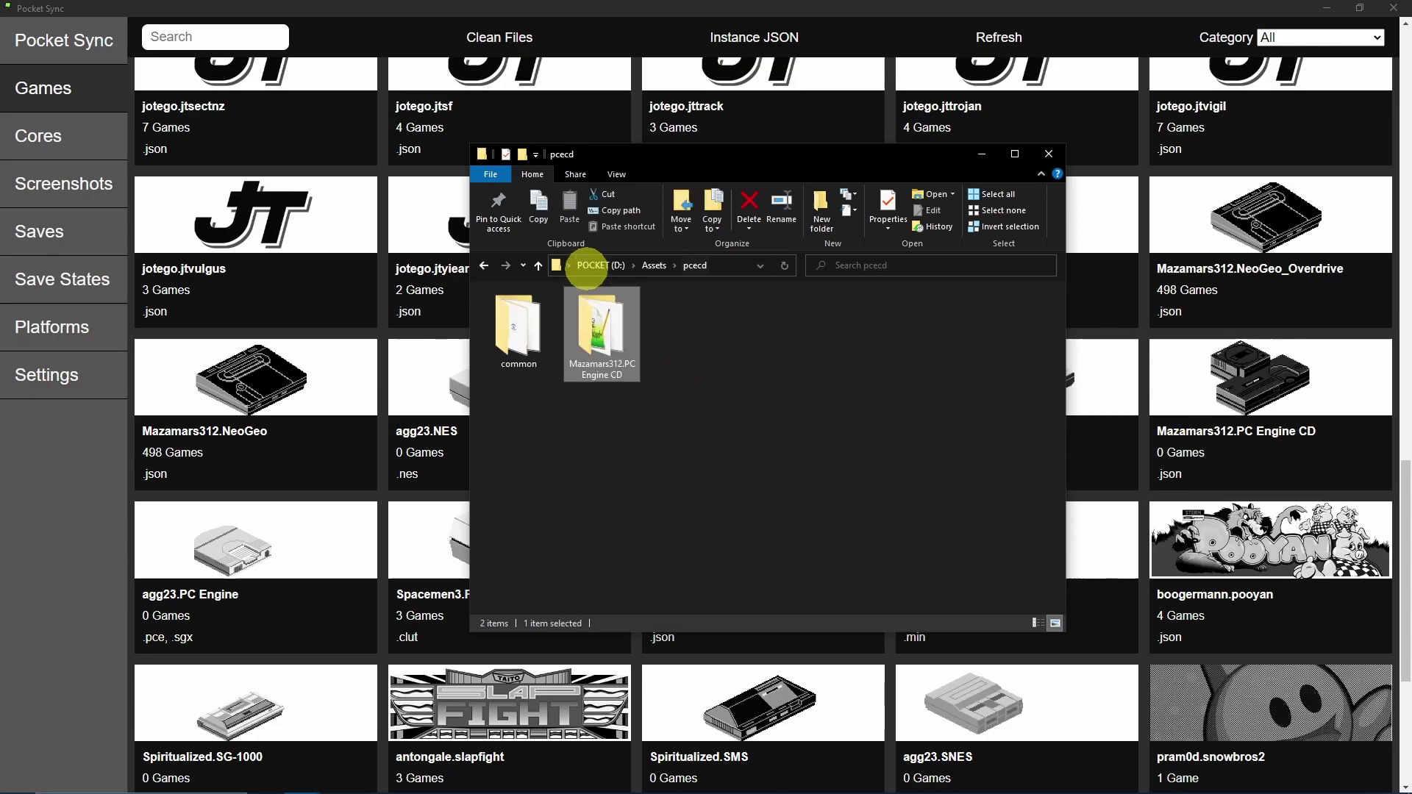
double_click(520, 326)
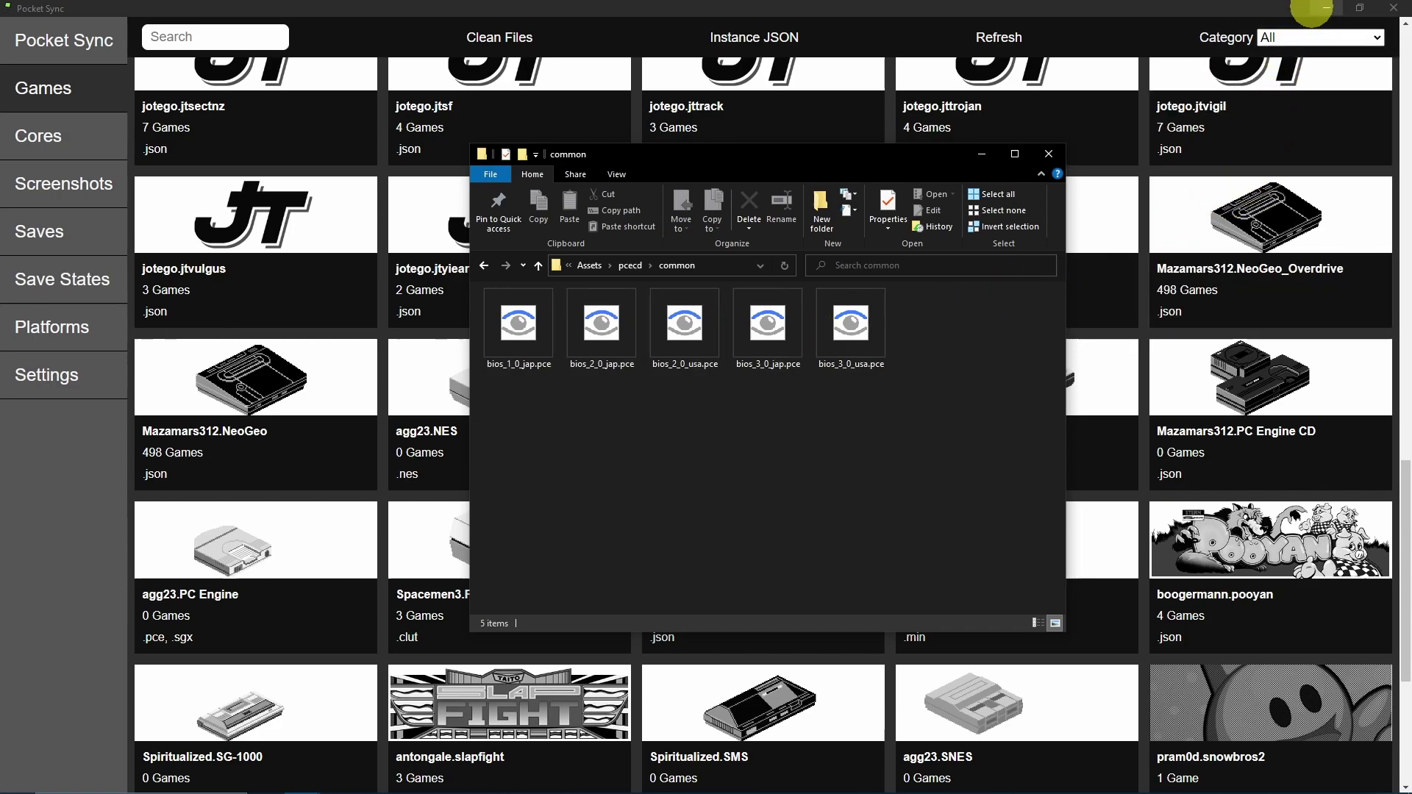
- Copy the four desktop game folders, including Lords of Thunder and Strider Hiryuu, into common
click(1324, 7)
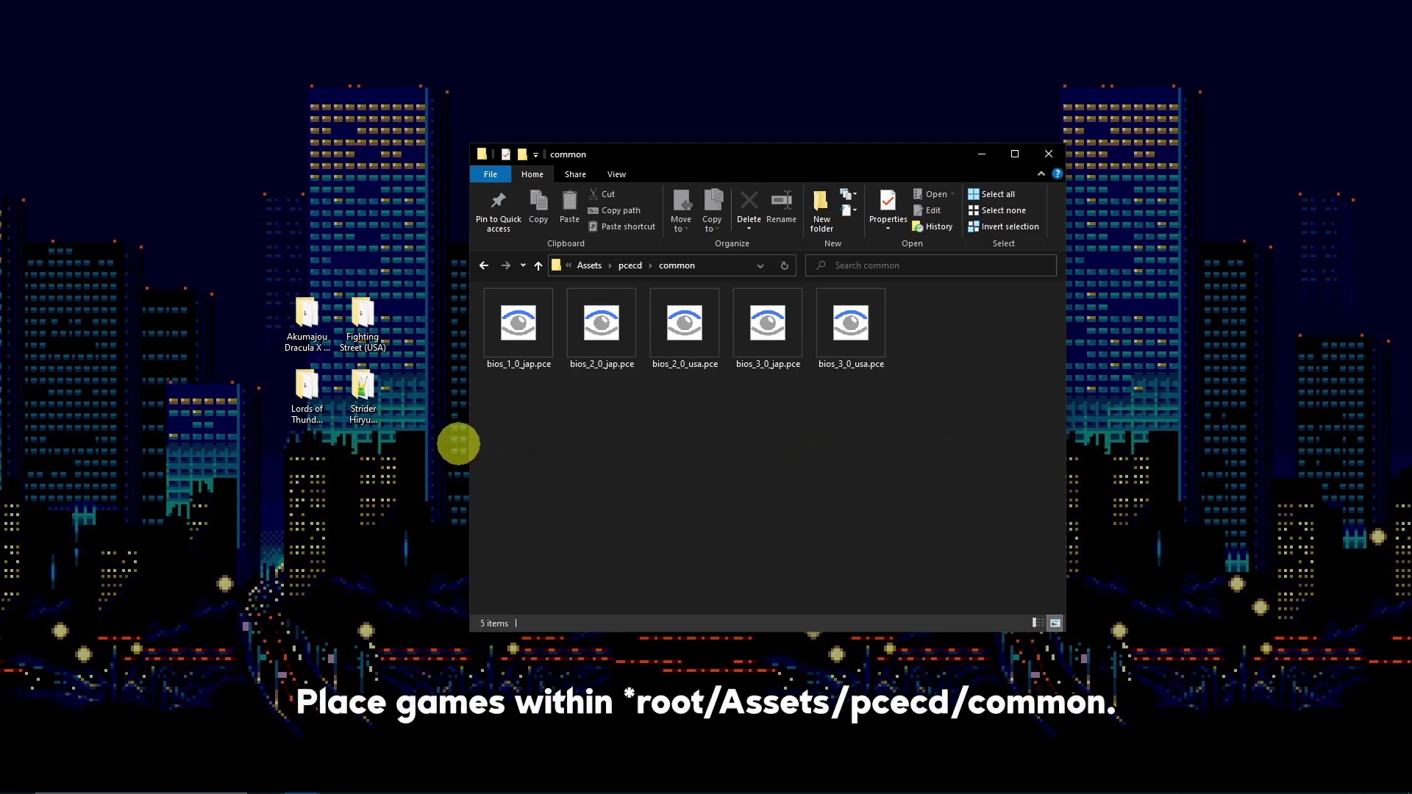
mouse_move(382, 446)
mouse_down()
mouse_move(303, 323)
mouse_move(556, 461)
mouse_up()
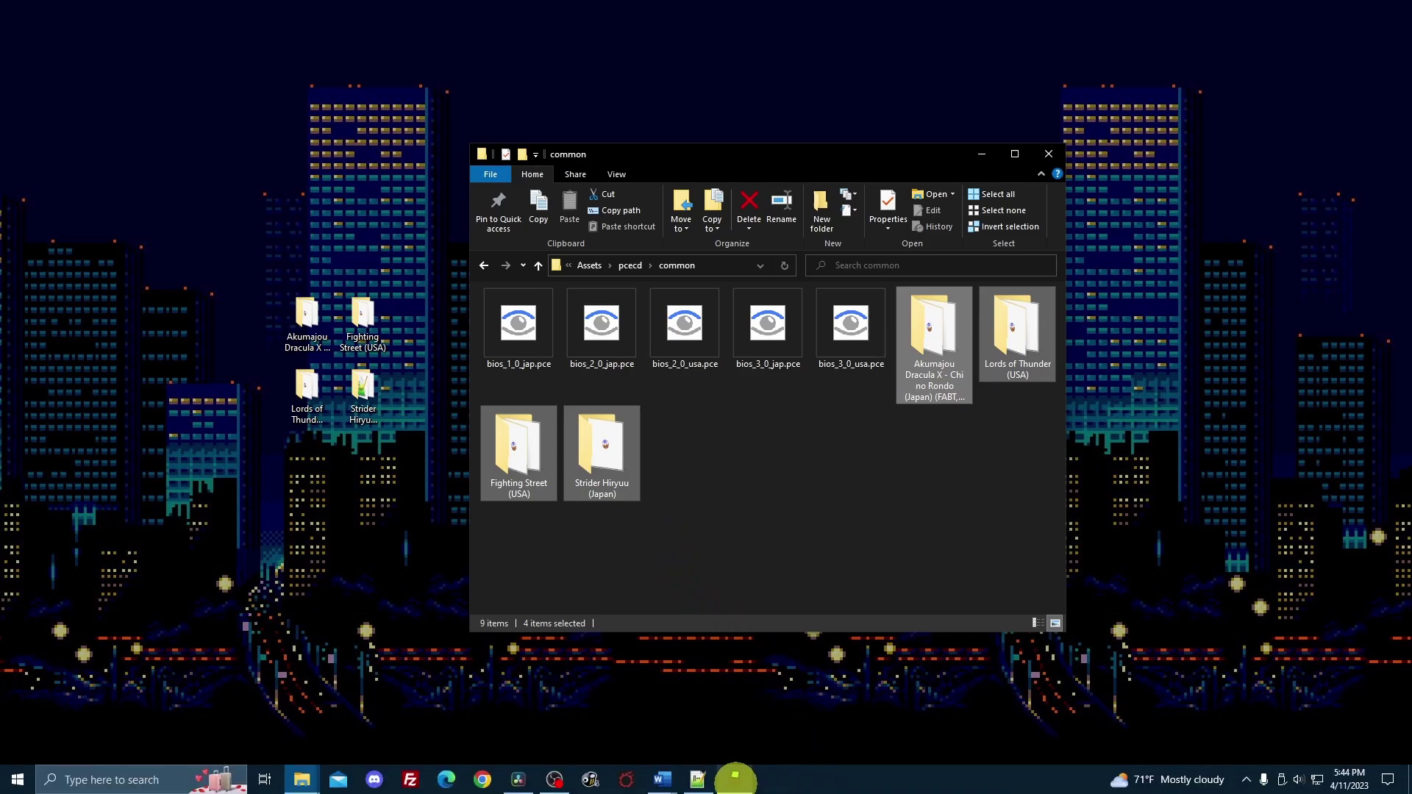
click(735, 778)
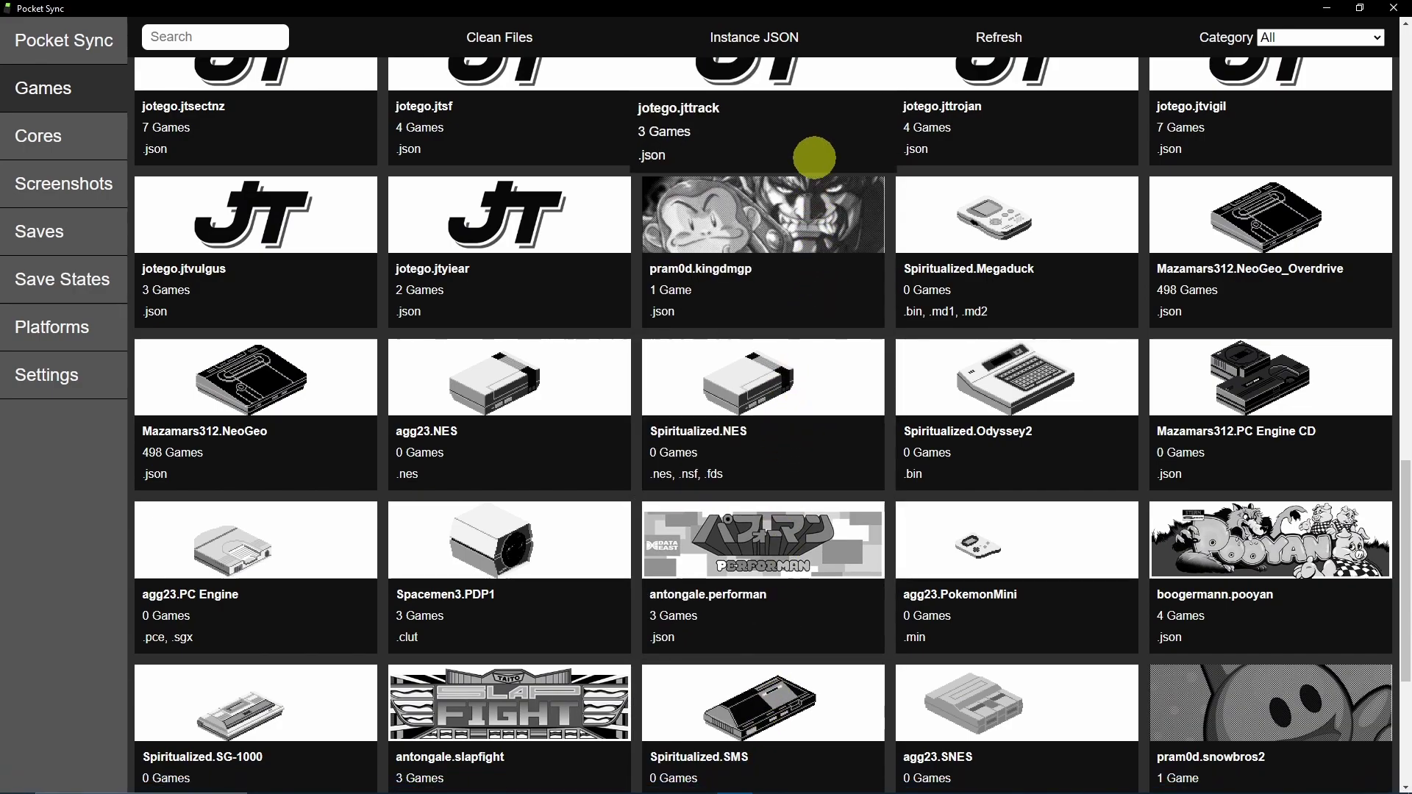
- Build instance JSON files for the Mazamars312 PC Engine CD core's four games
click(755, 31)
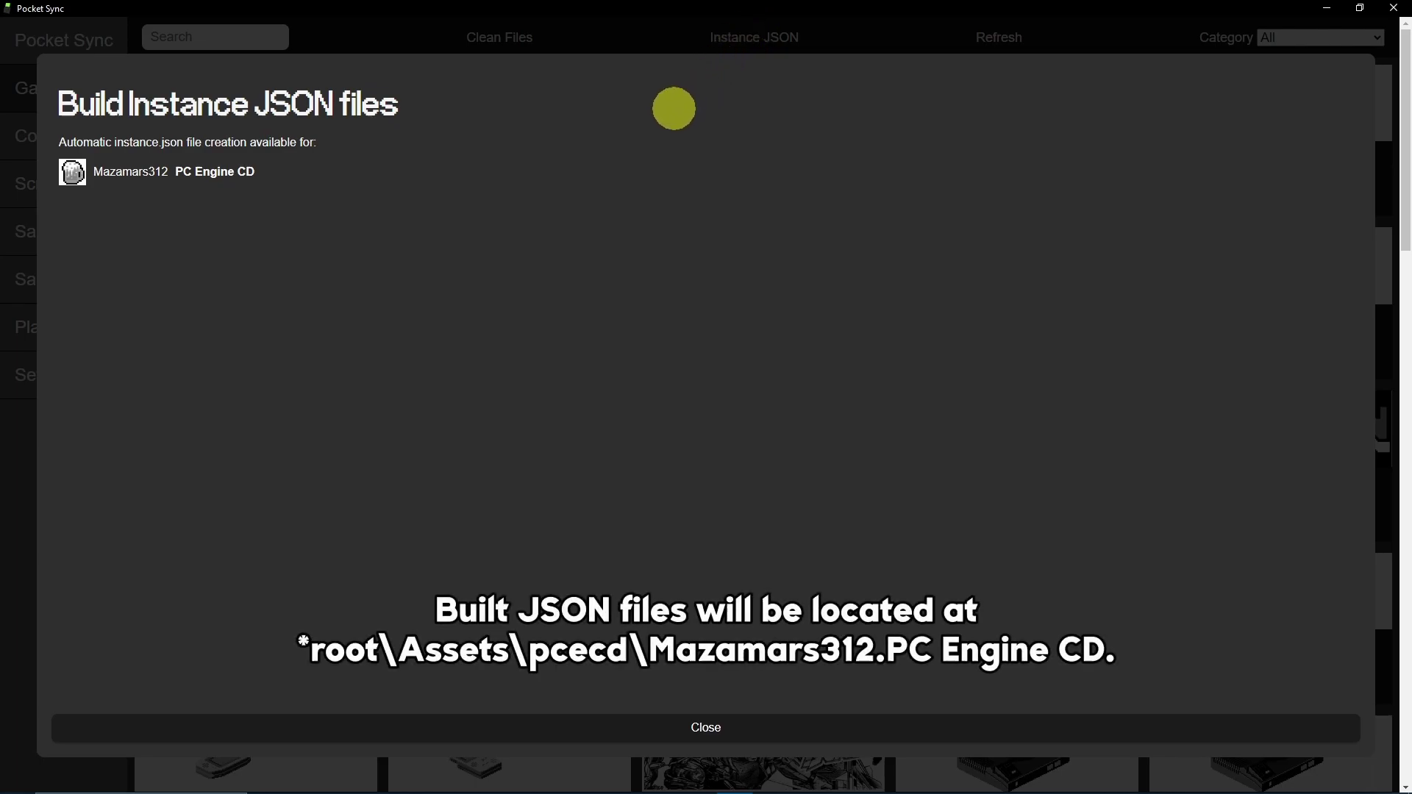
click(394, 178)
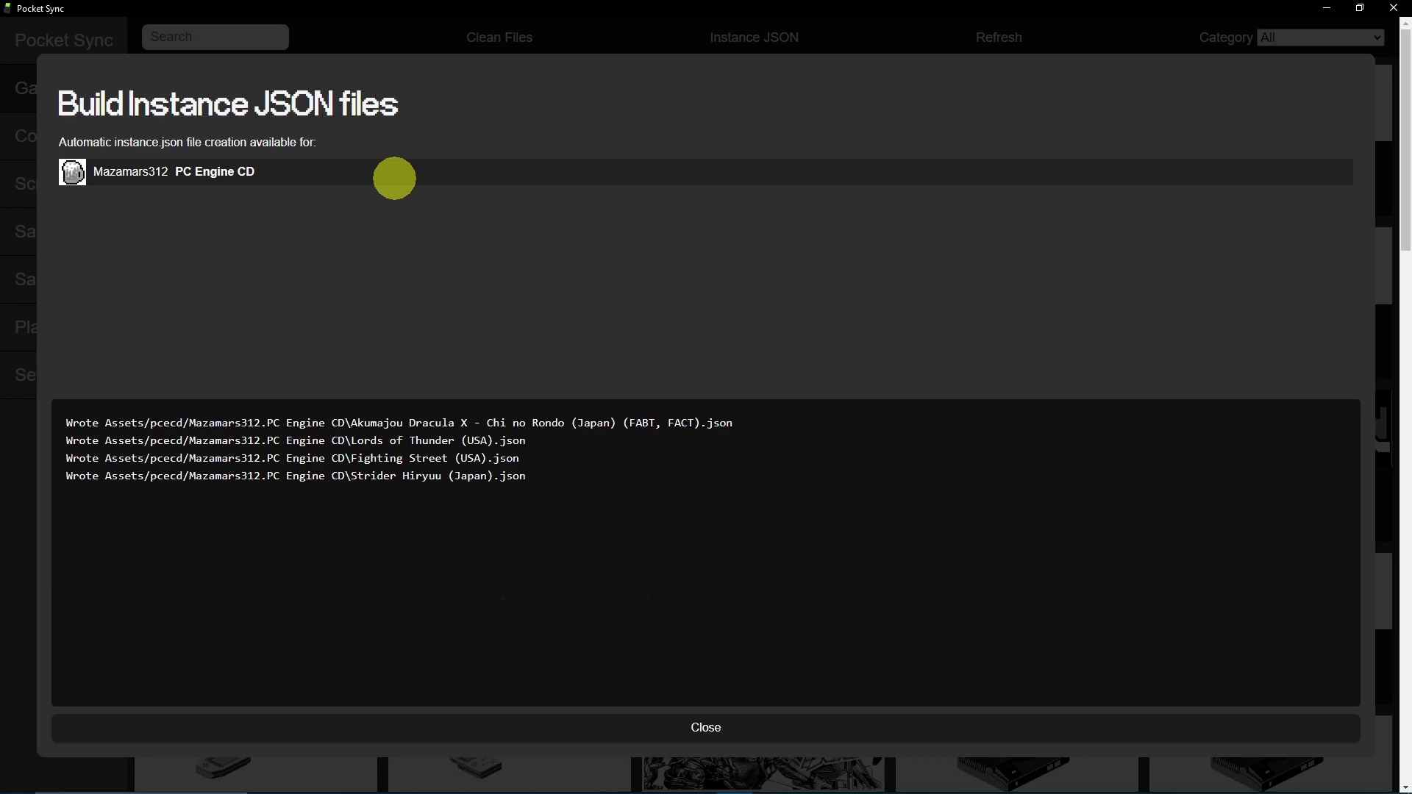
key(Escape)
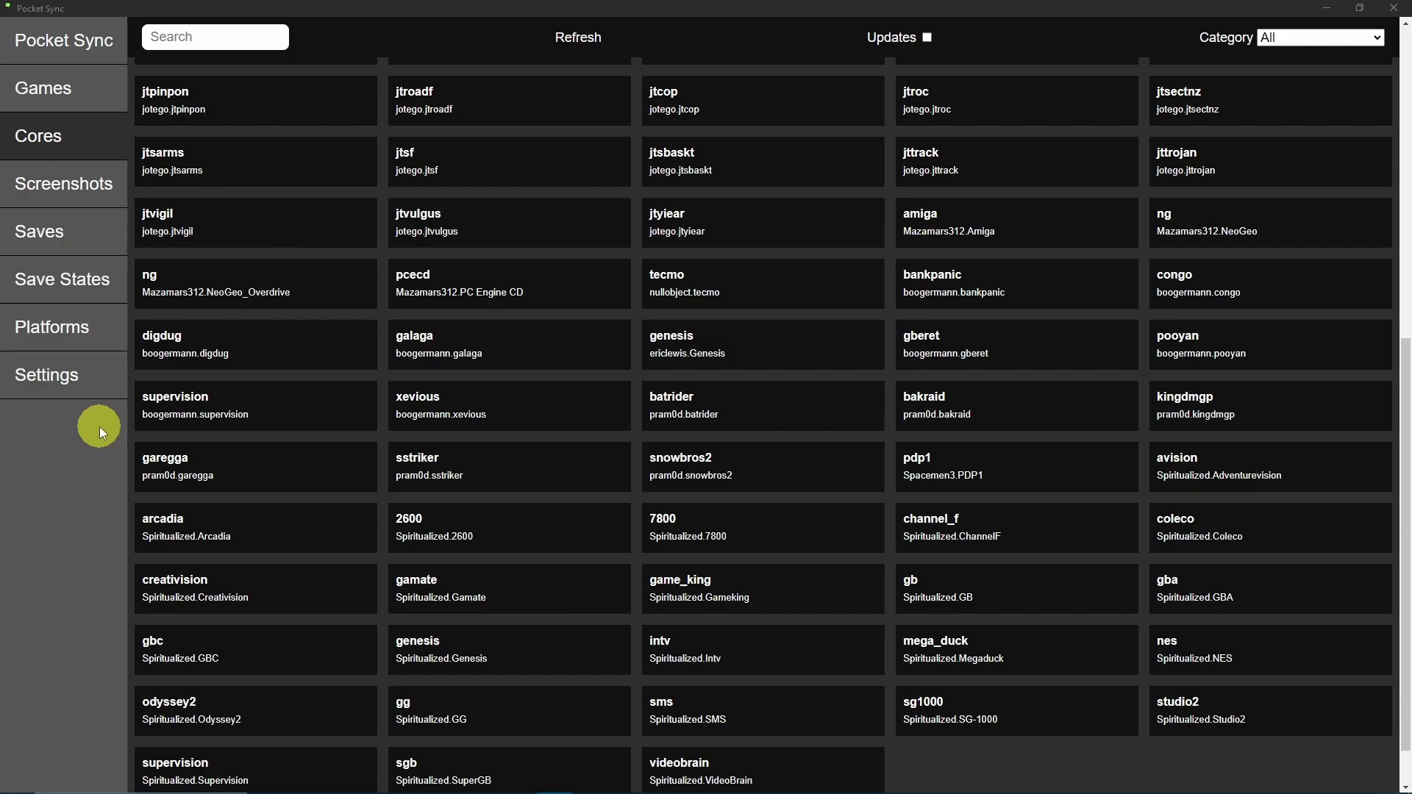
- Install the Mazamars312 PC Engine CD core, version 0.1.7
click(486, 290)
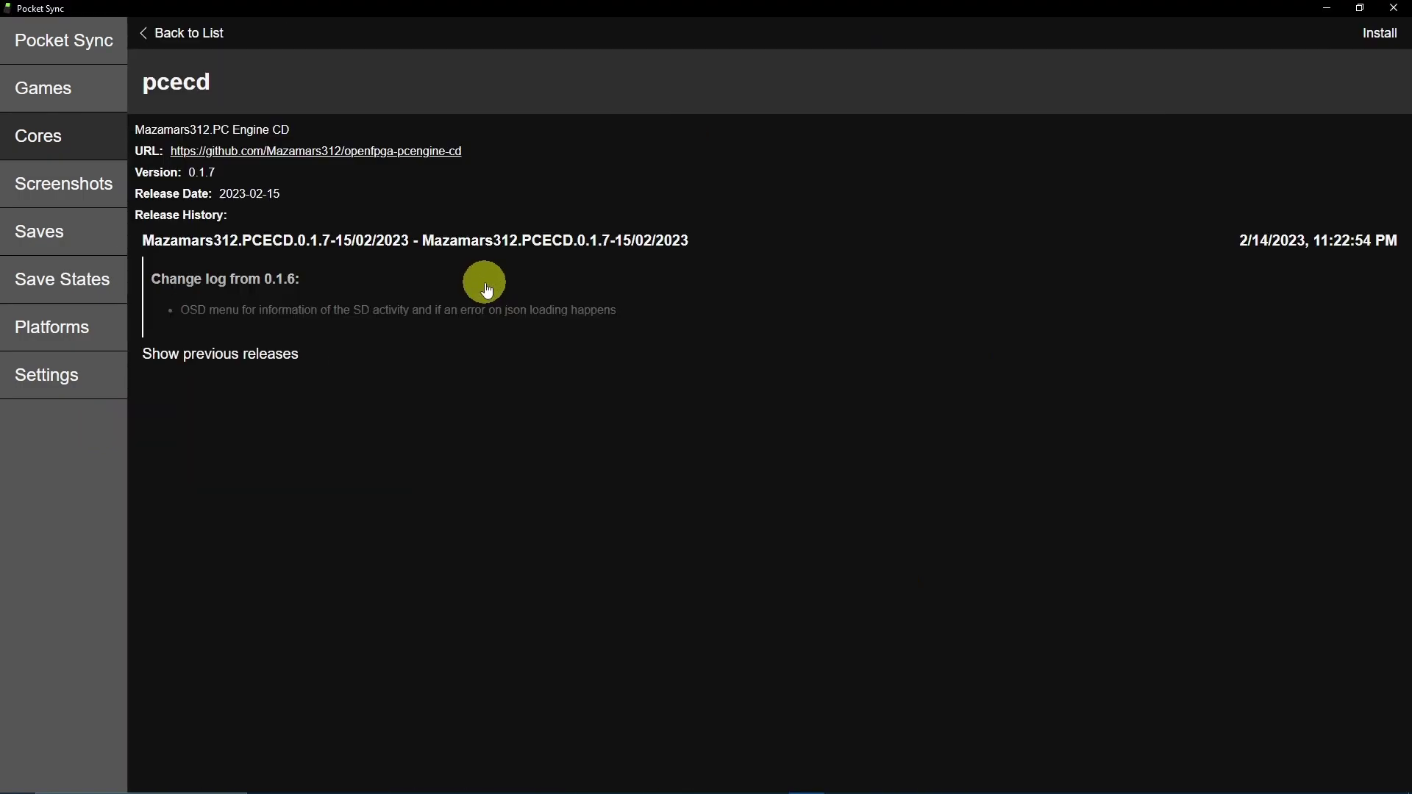
click(1377, 51)
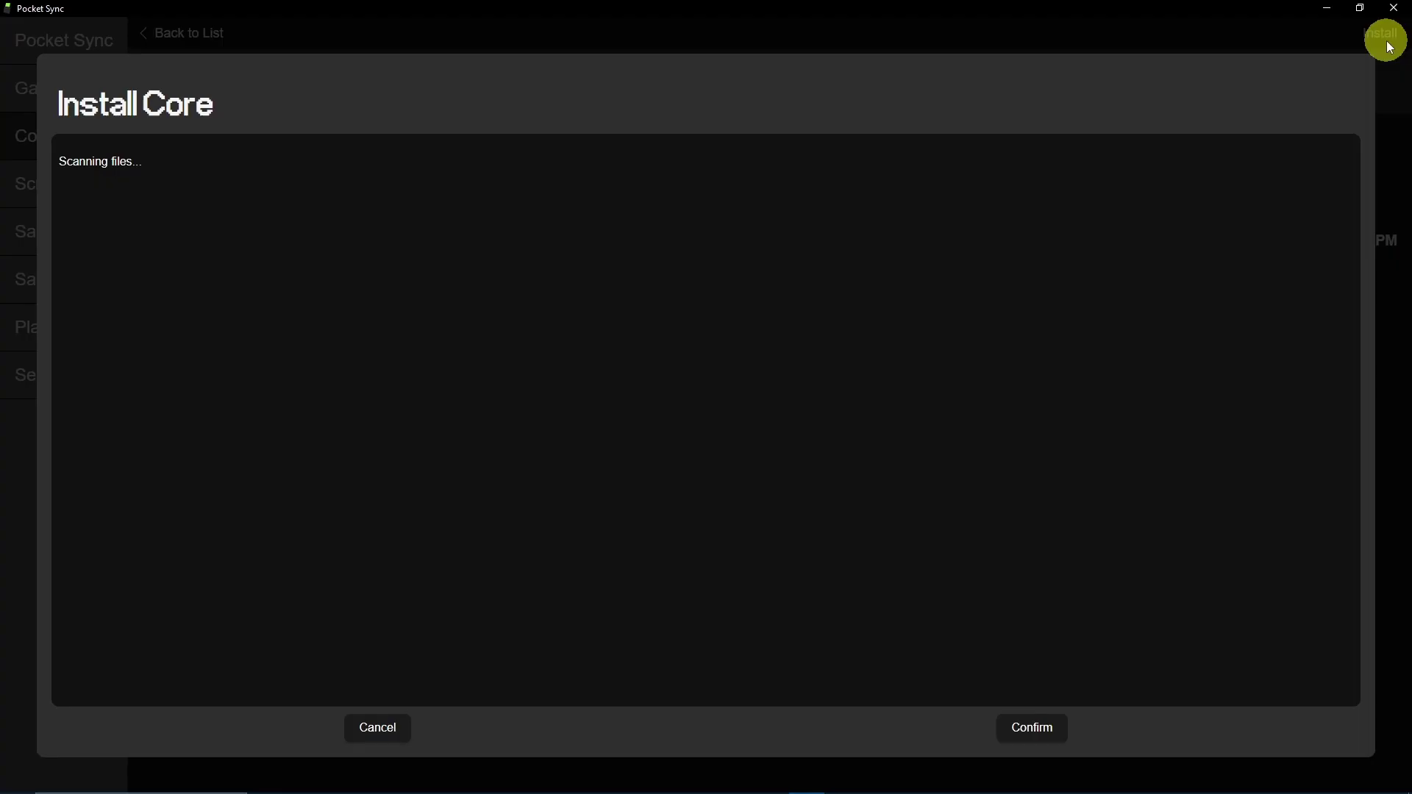
click(1032, 728)
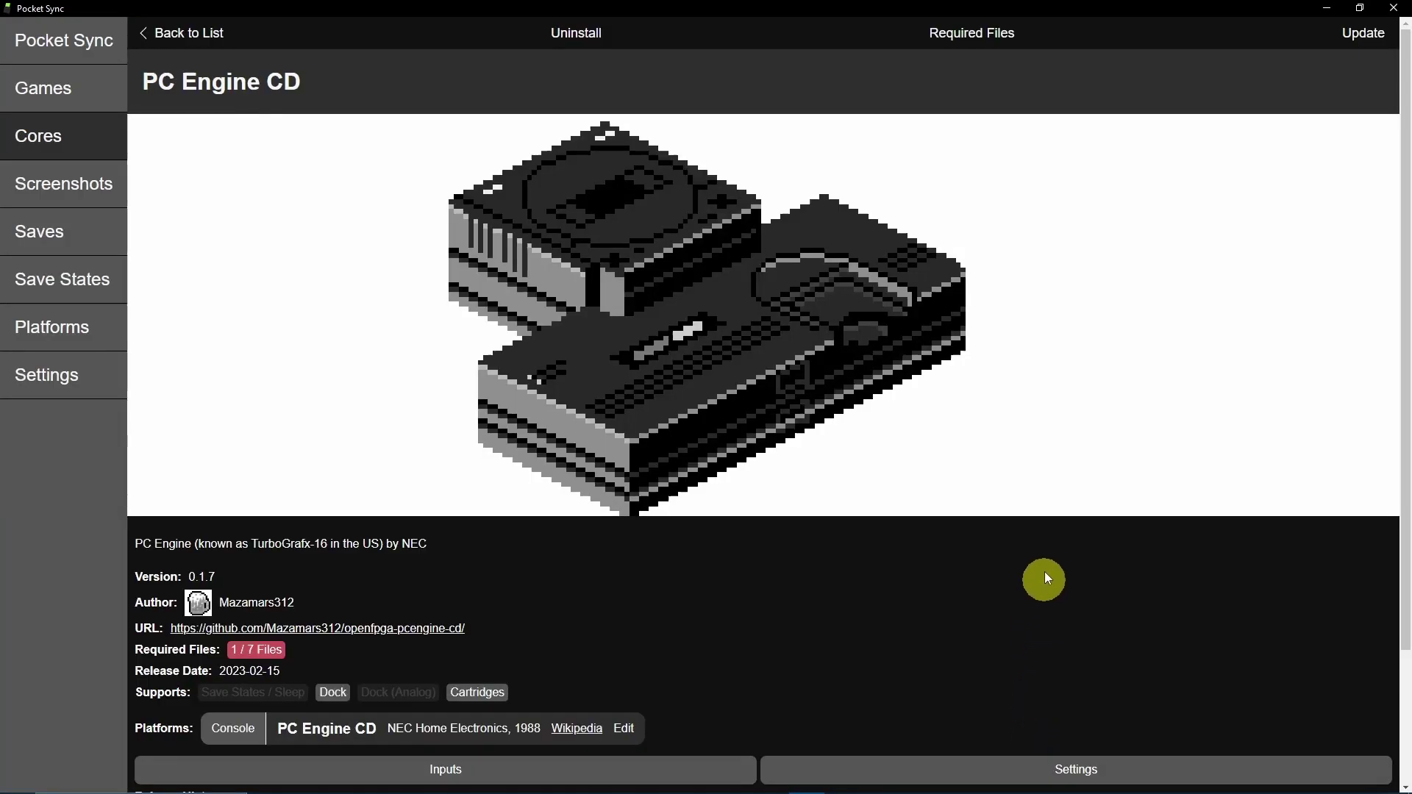
- Download all available PC Engine CD BIOS files from the core's required files list
click(976, 37)
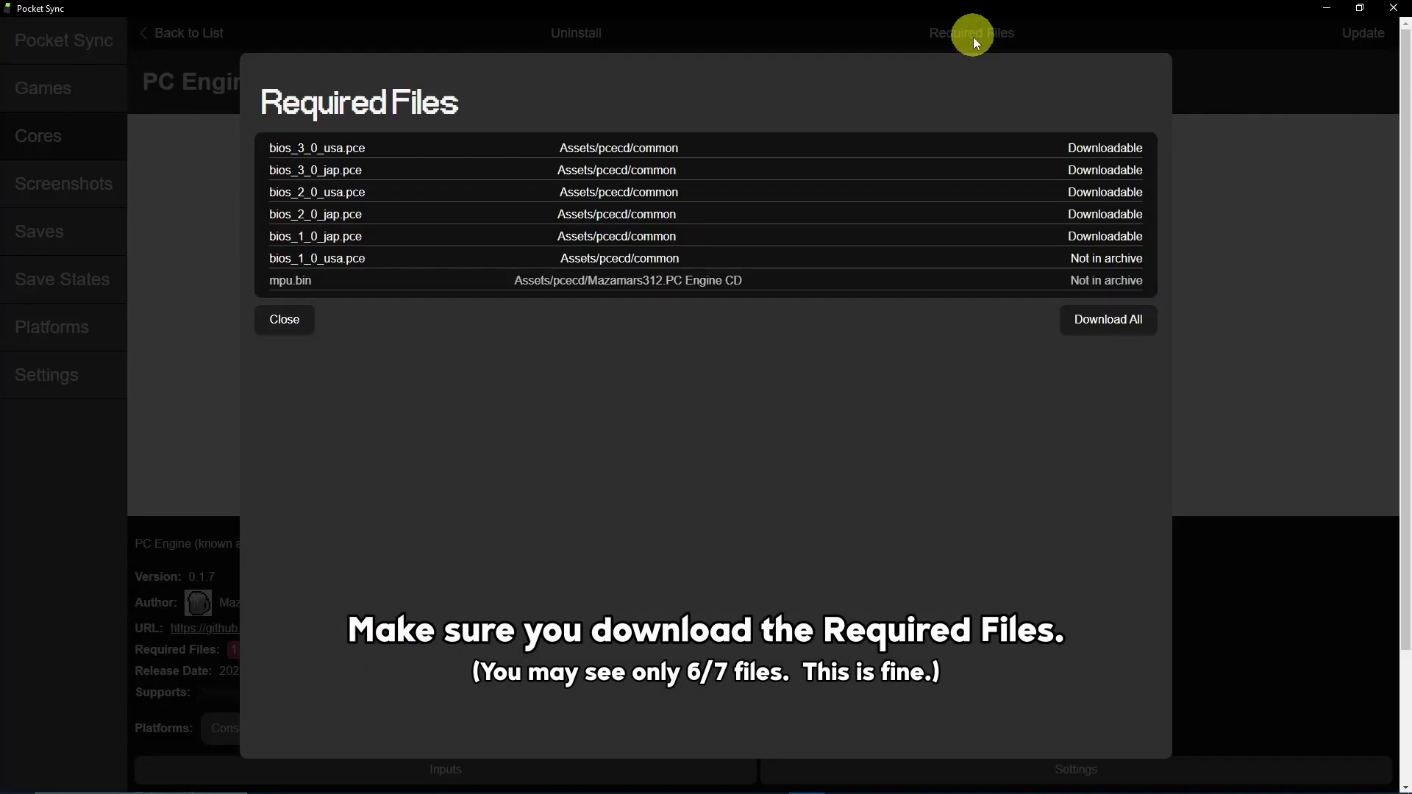
click(1086, 322)
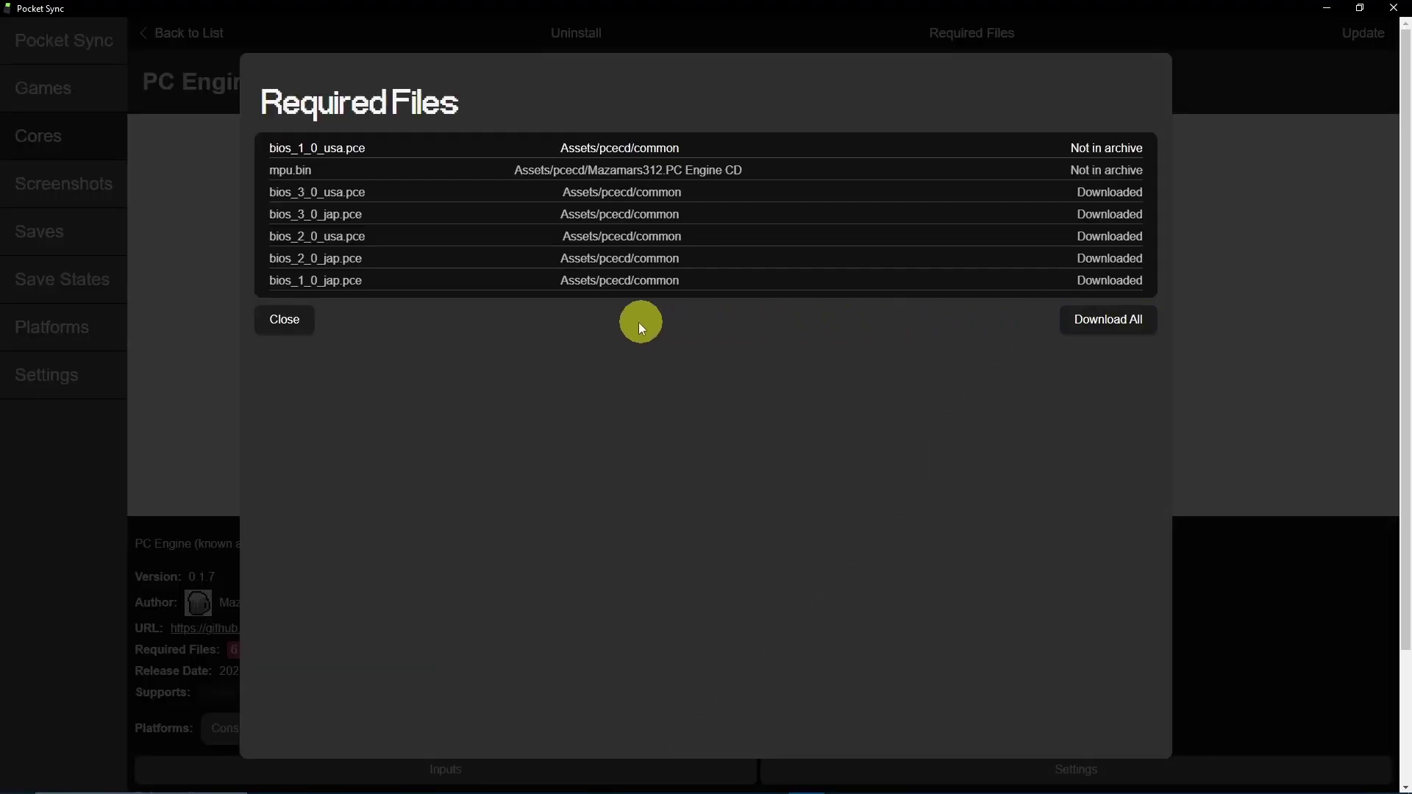
click(292, 323)
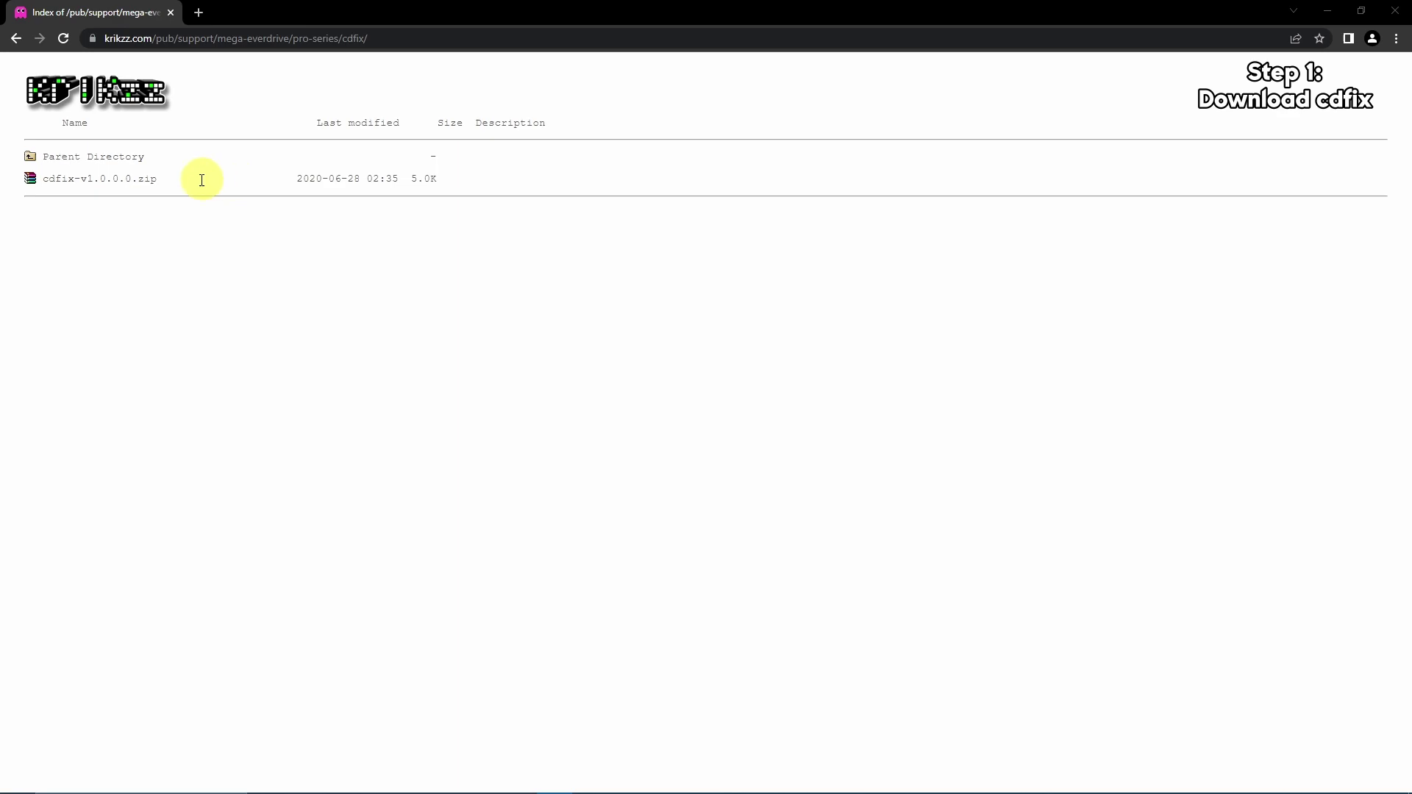
- Download cdfix-v1.0.0.0.zip from the krikzz directory page
click(148, 184)
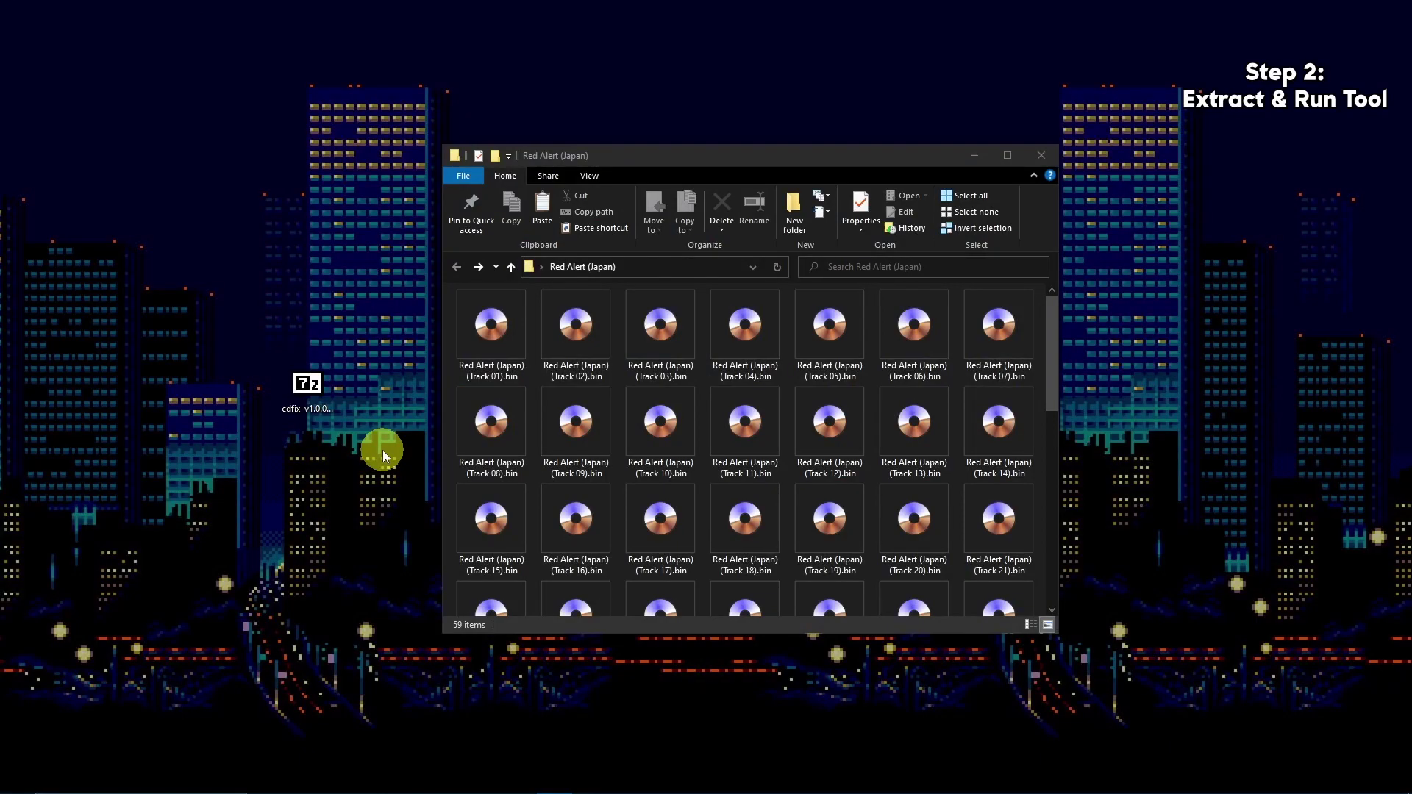
- Extract cdfix.exe into the Red Alert (Japan) folder and run it to merge the bins
double_click(317, 401)
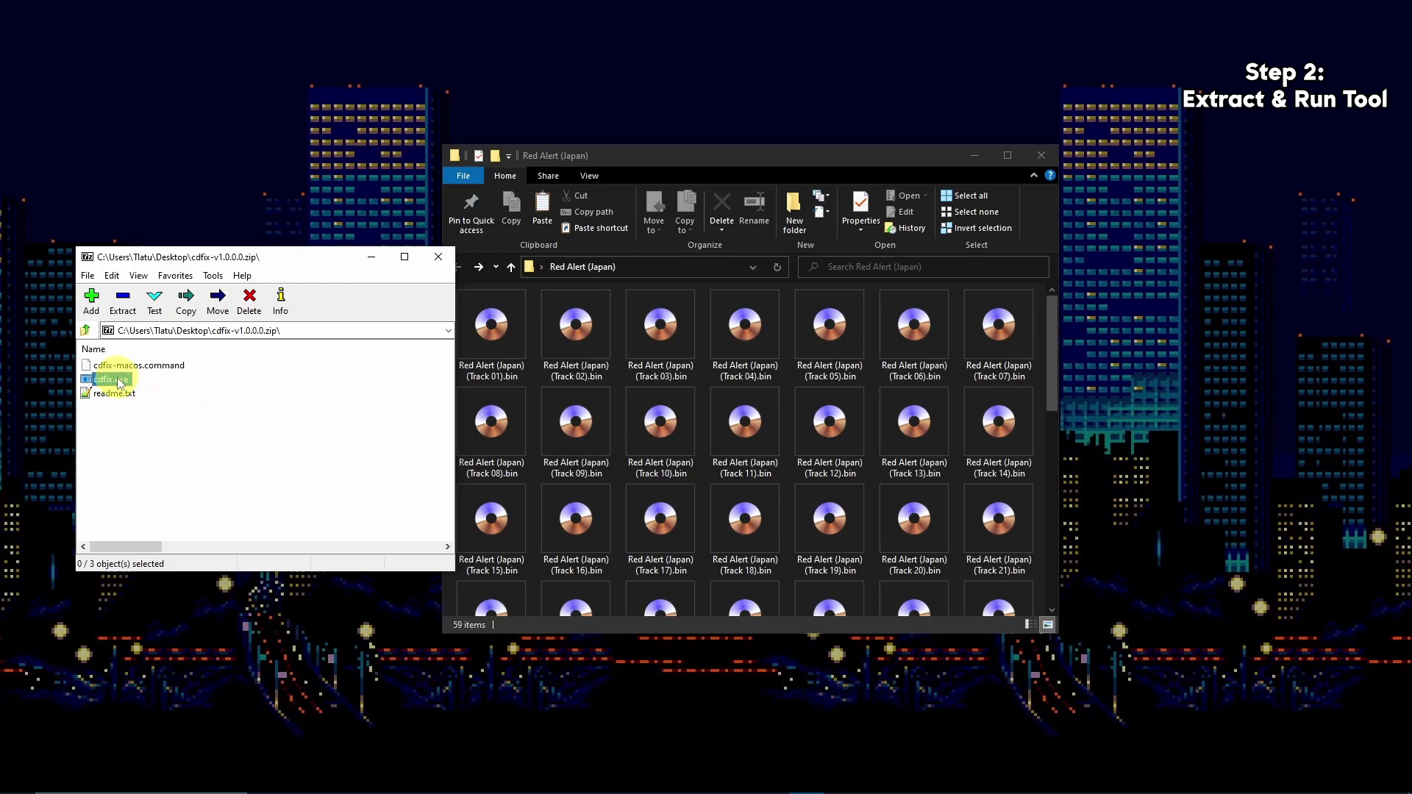
drag(249, 395, 664, 465)
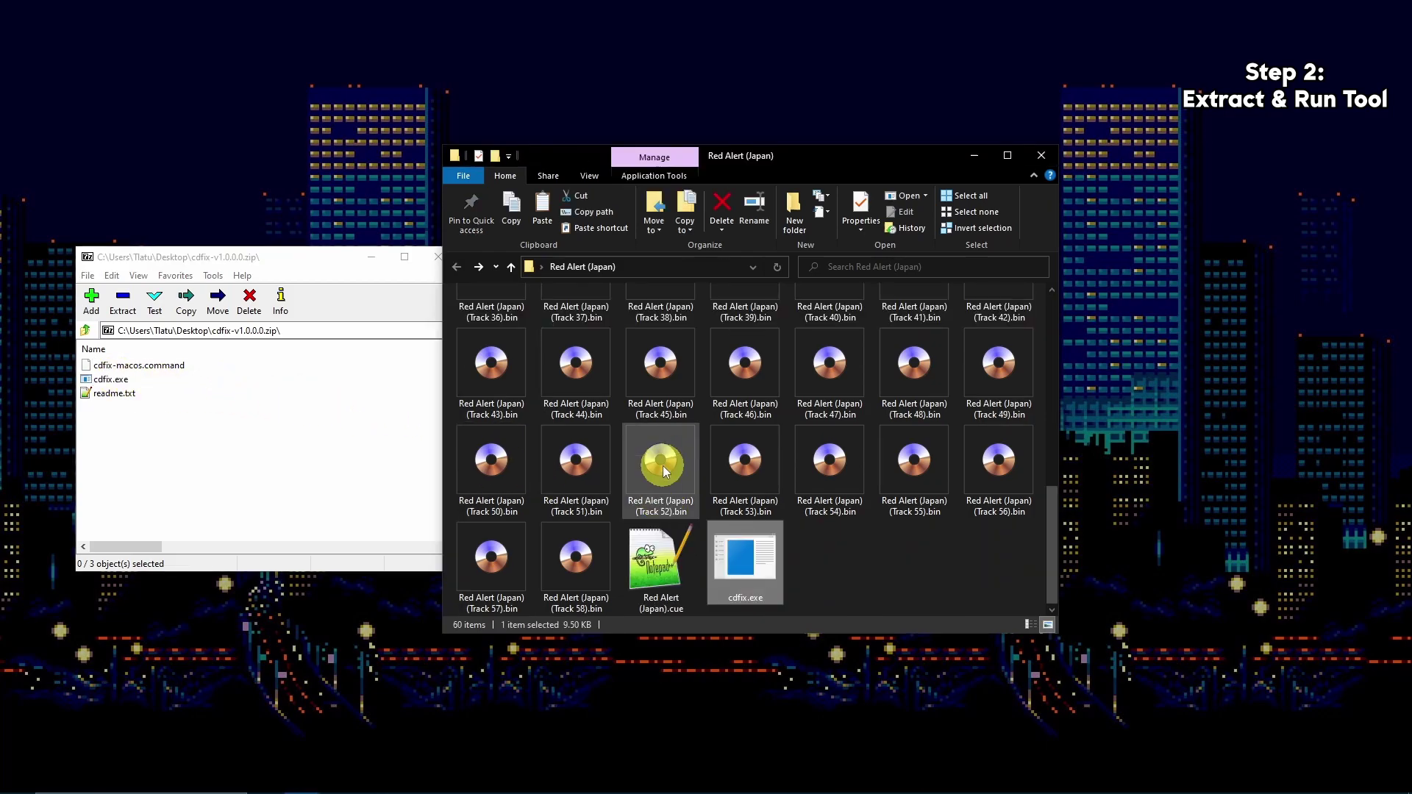
double_click(756, 564)
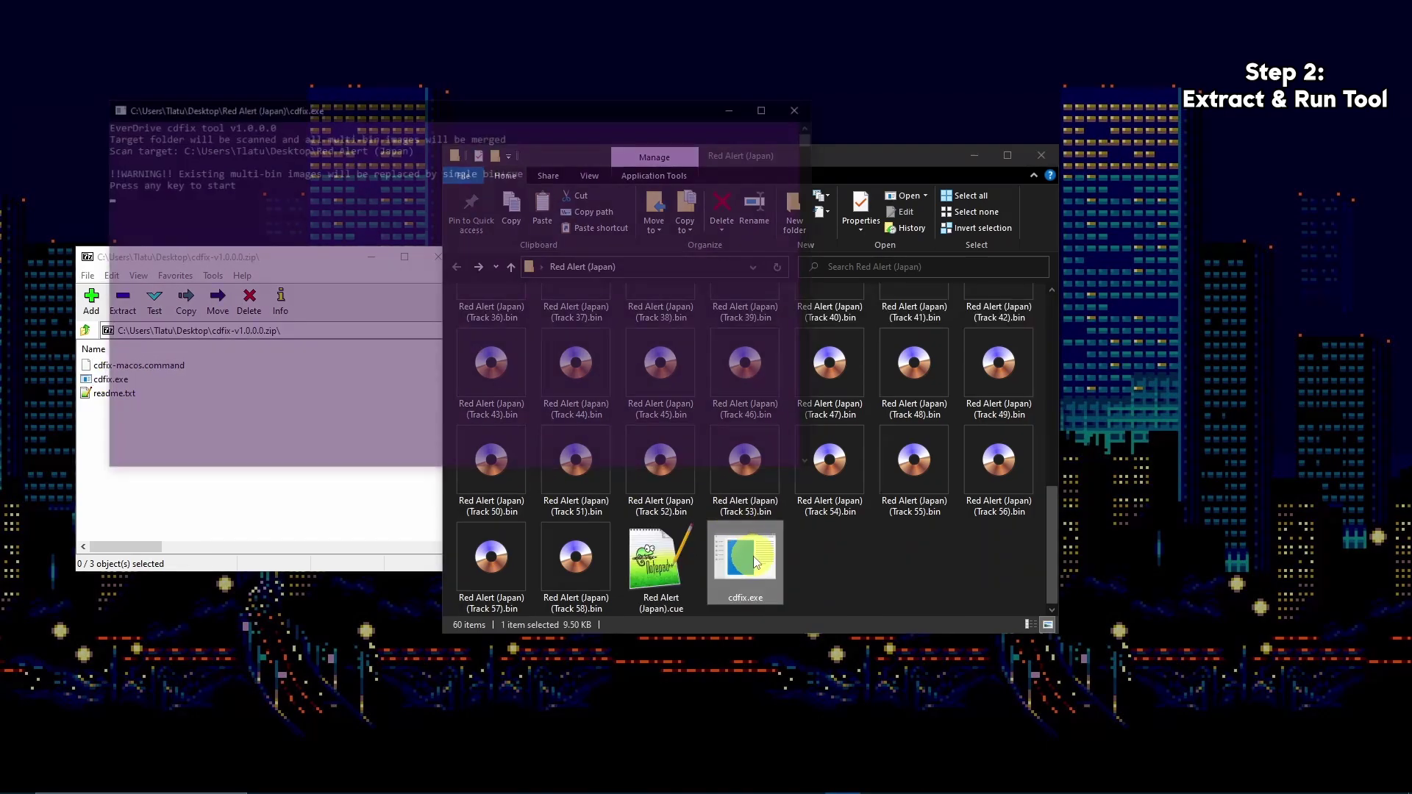
key(Return)
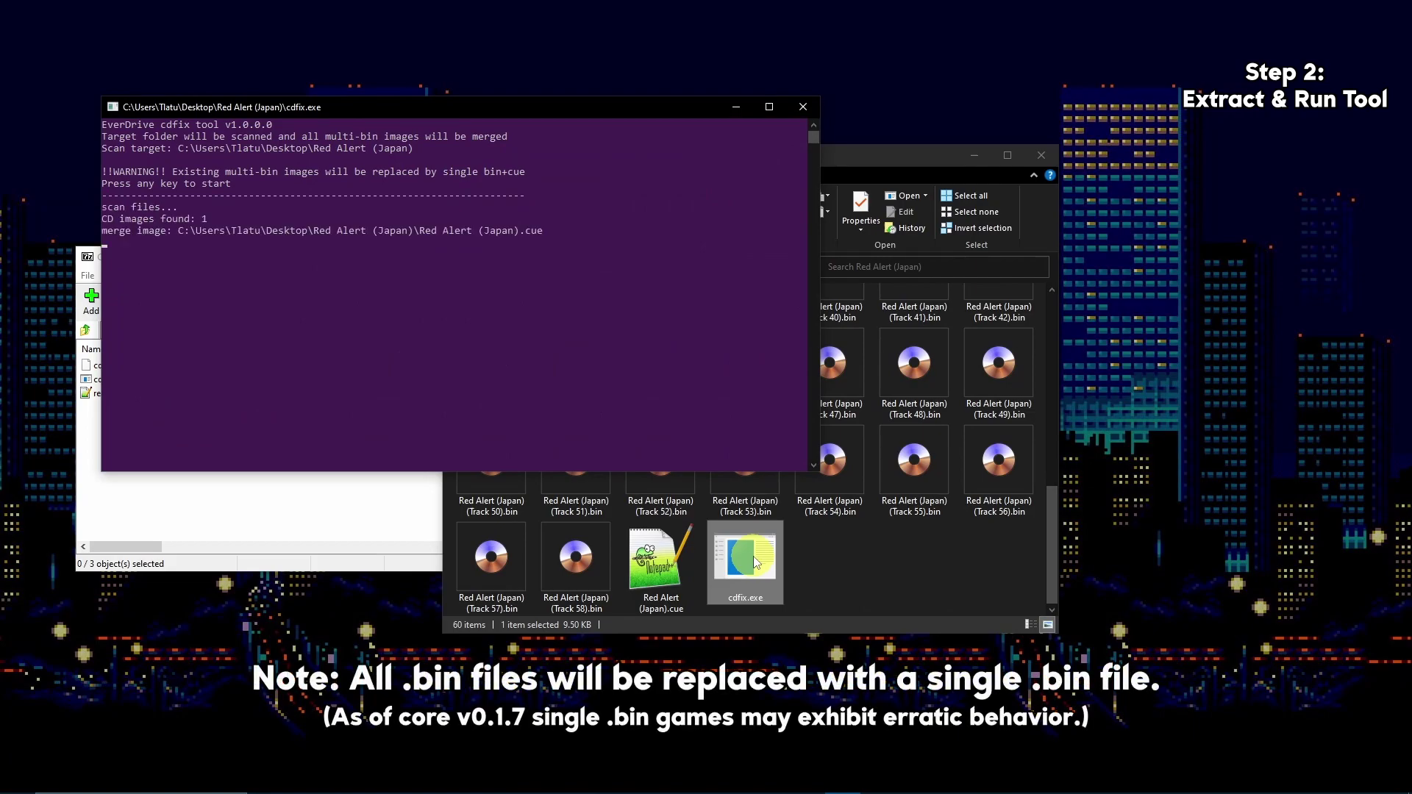